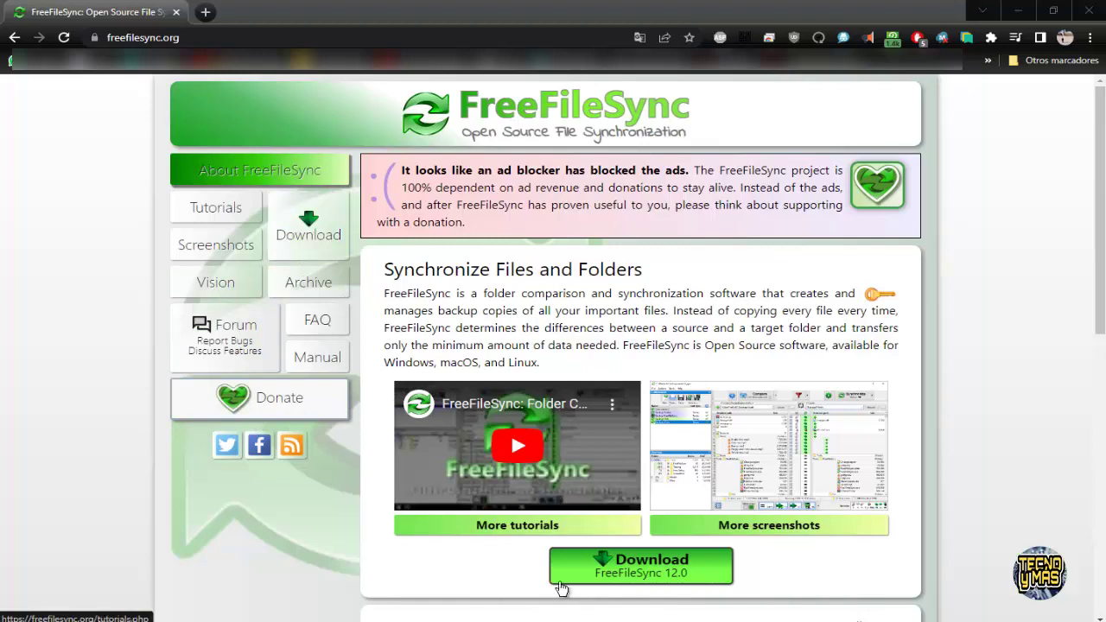
- Download the Windows version of FreeFileSync 12.0 from the FreeFileSync website
click(600, 572)
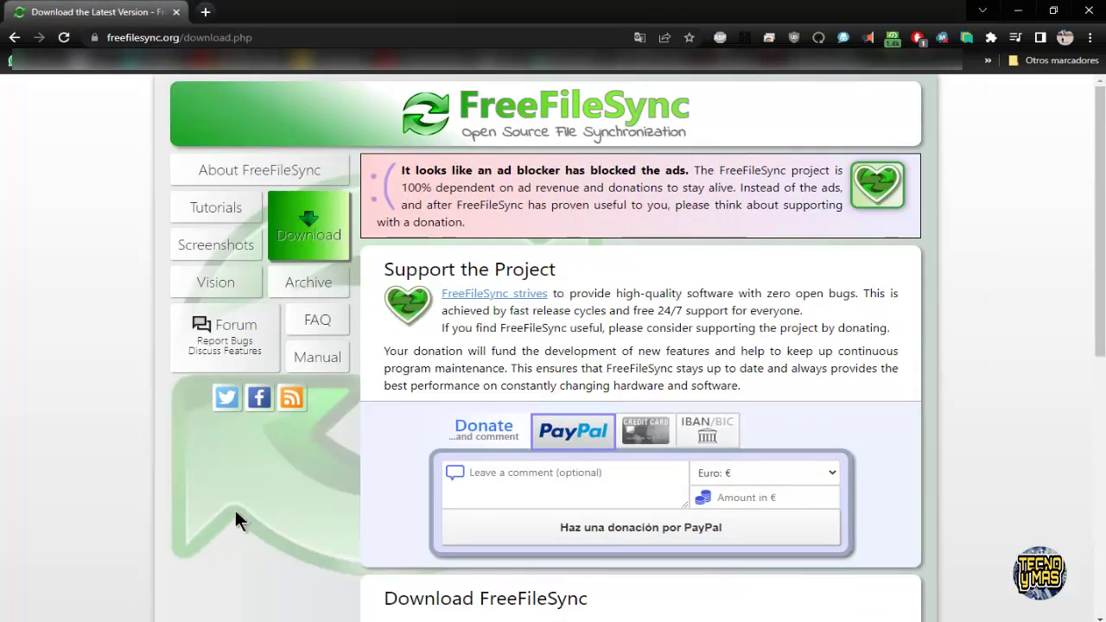
scroll(235, 510, down, 3)
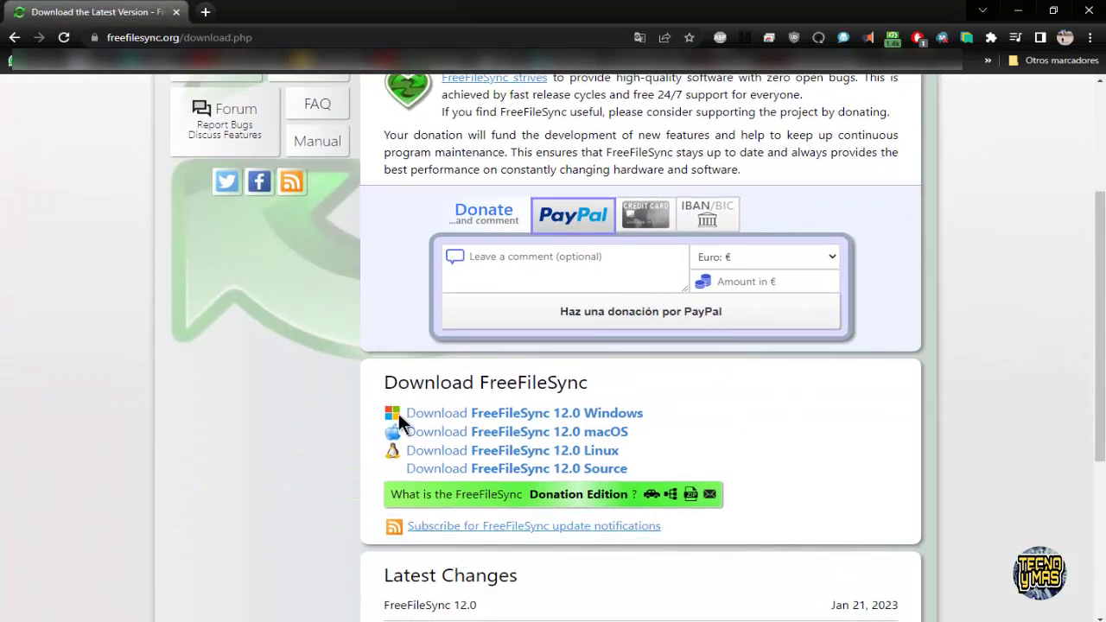
click(540, 423)
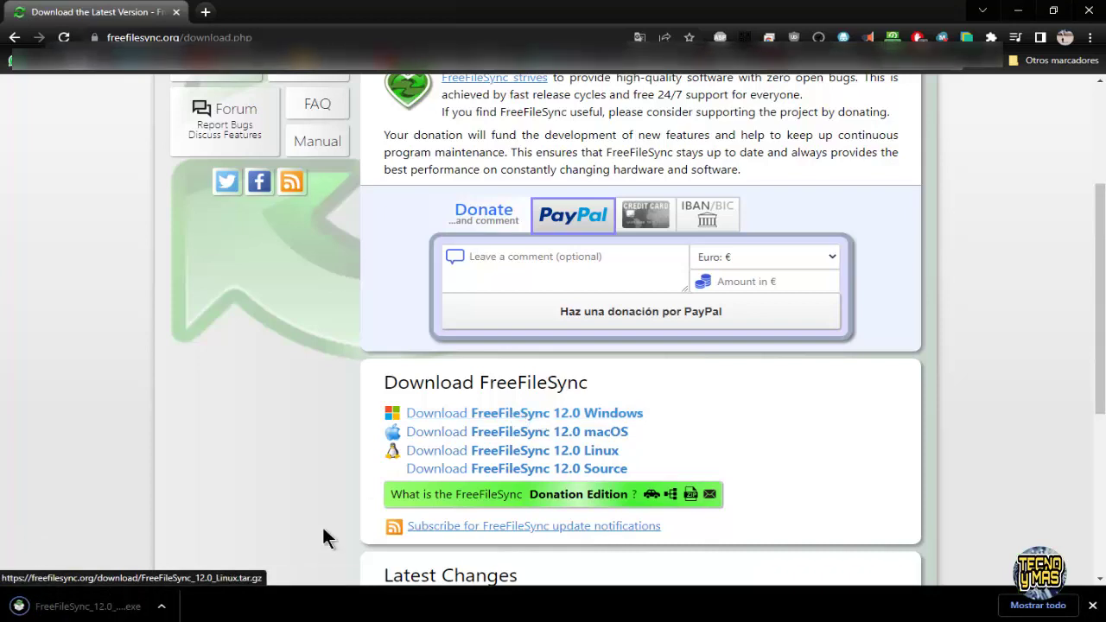
- Run the downloaded FreeFileSync 12.0 installer, accept the licence agreement, and cancel setup at the destination folder page
click(108, 609)
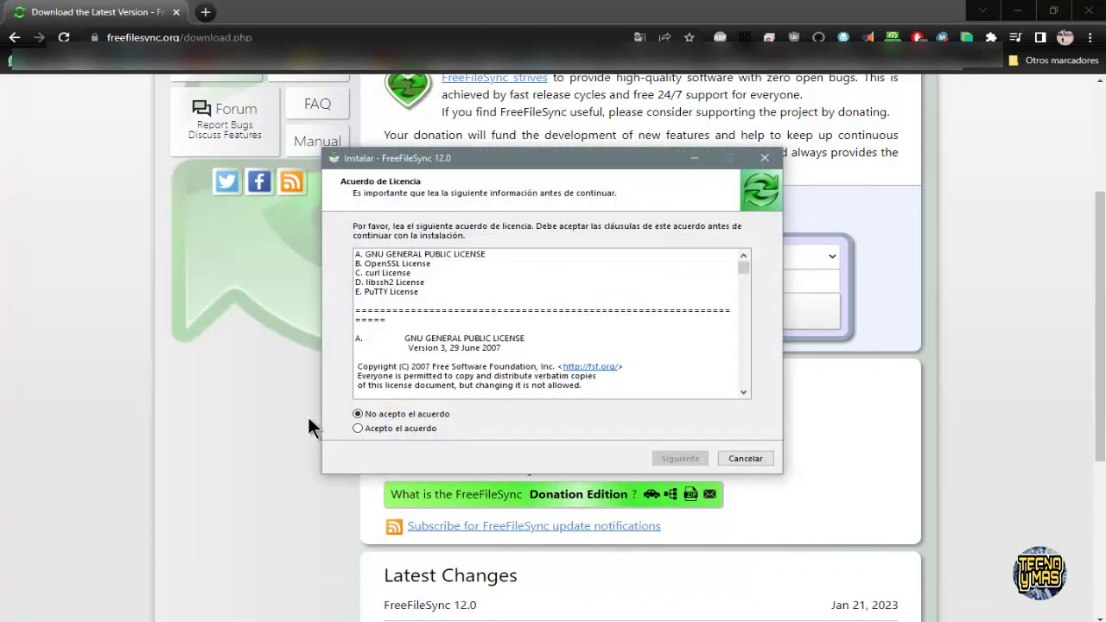
click(358, 429)
click(681, 458)
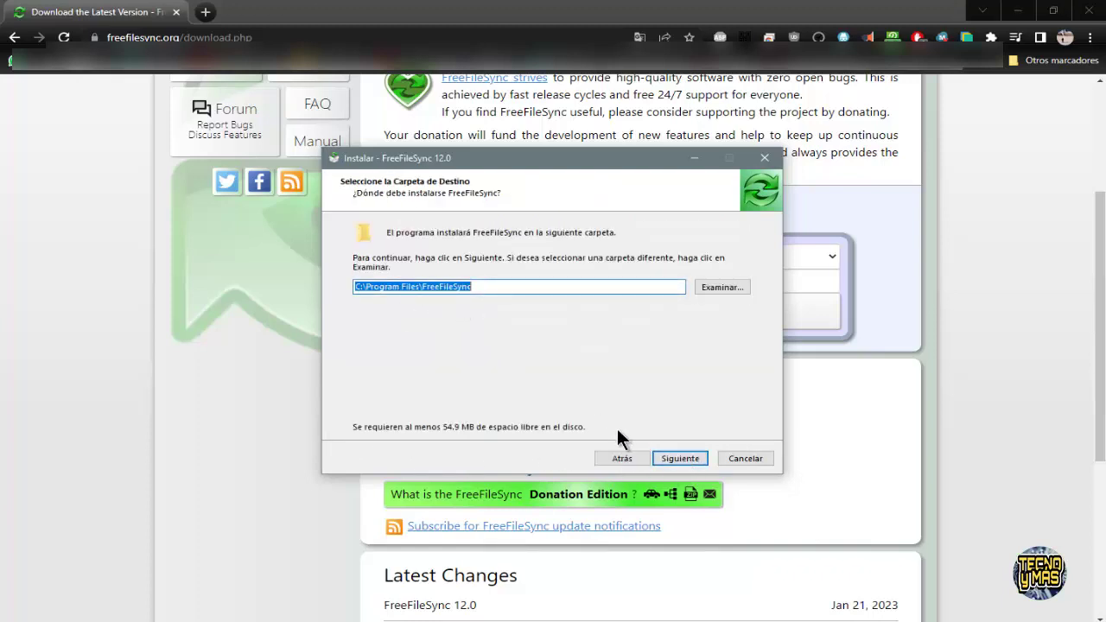
click(732, 458)
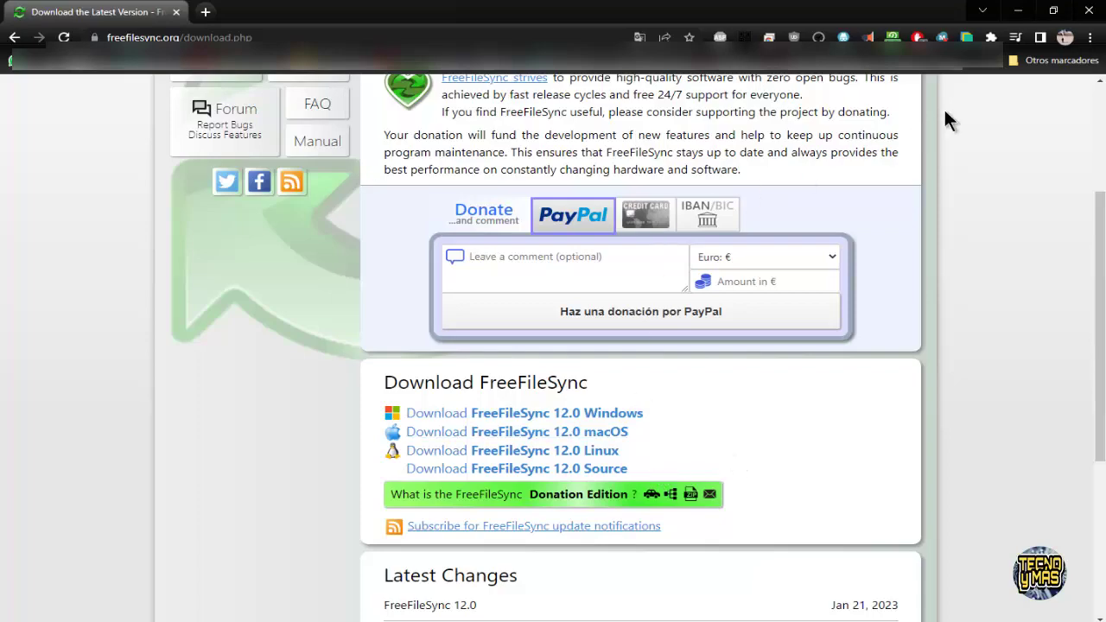
- Open FreeFileSync from the desktop and choose Actualizar as the synchronization variant
click(1018, 11)
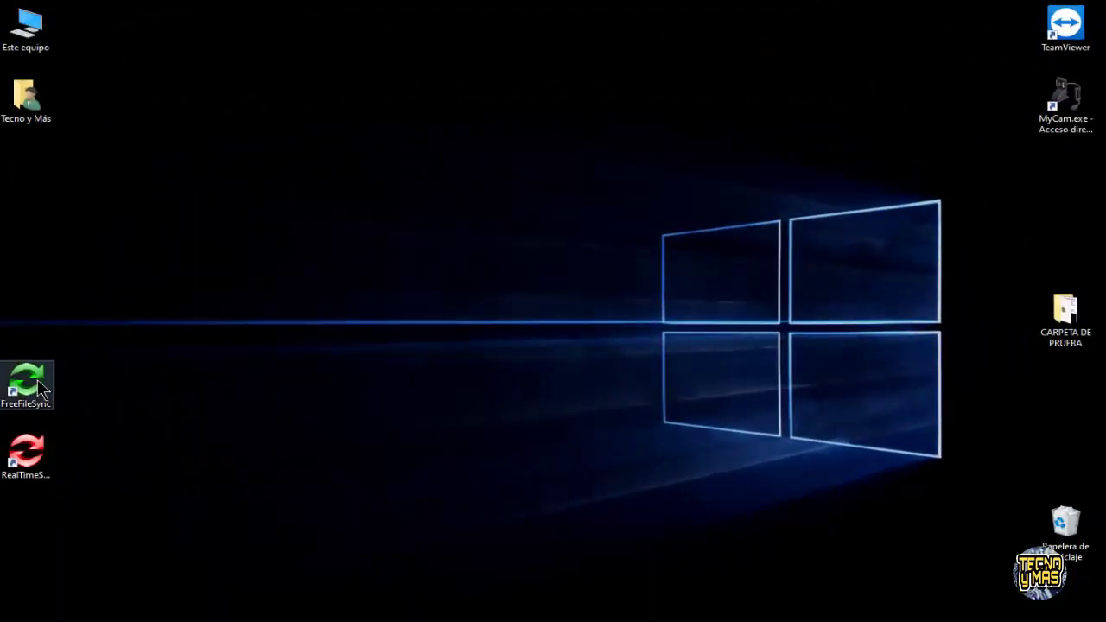
double_click(28, 381)
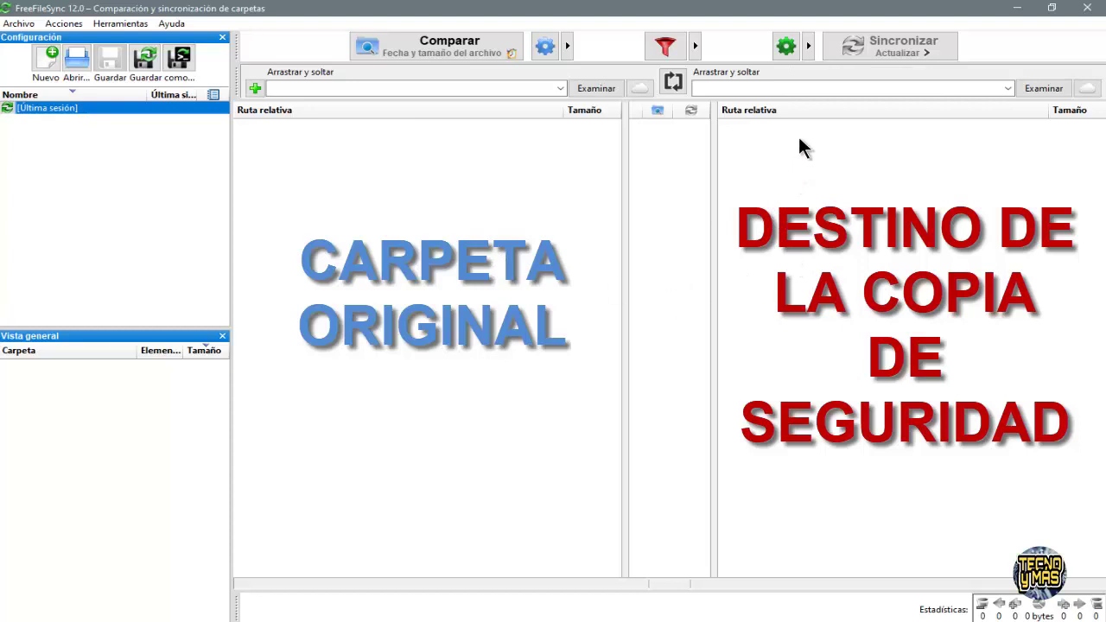
click(786, 48)
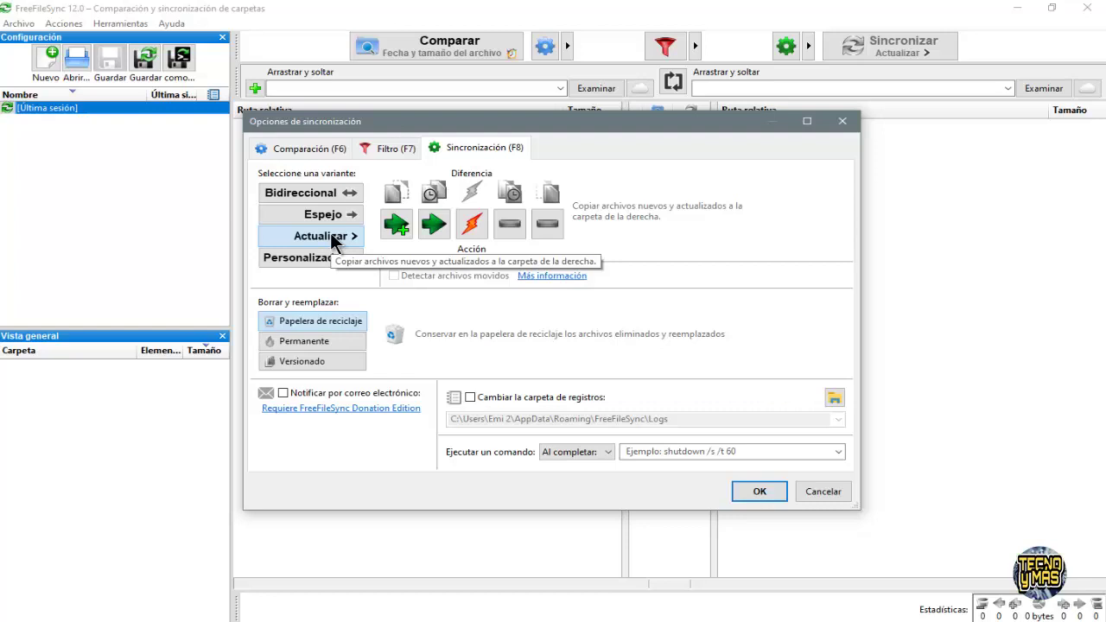
click(333, 232)
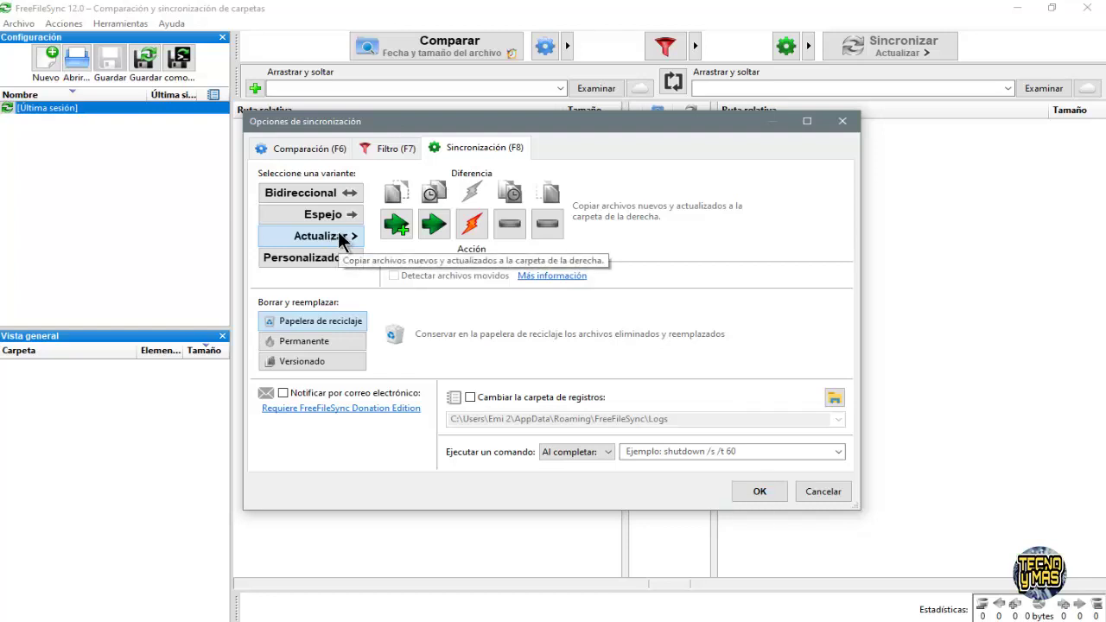
click(751, 492)
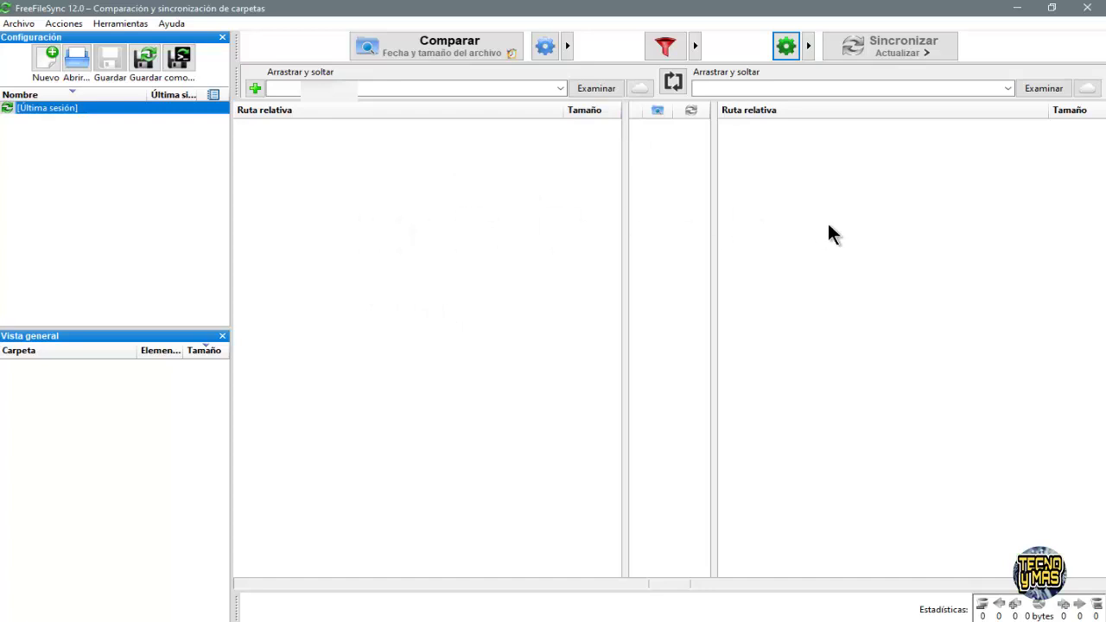
- Choose the CARPETA DE PRUEBA folder on the desktop as the original folder of the folder pair
click(596, 88)
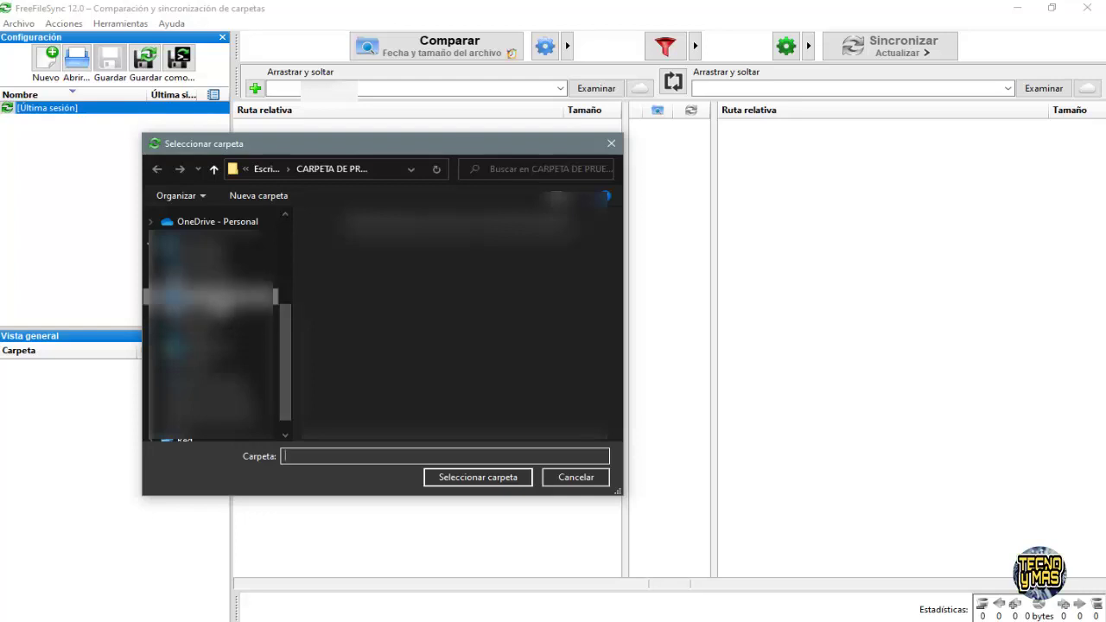
click(208, 296)
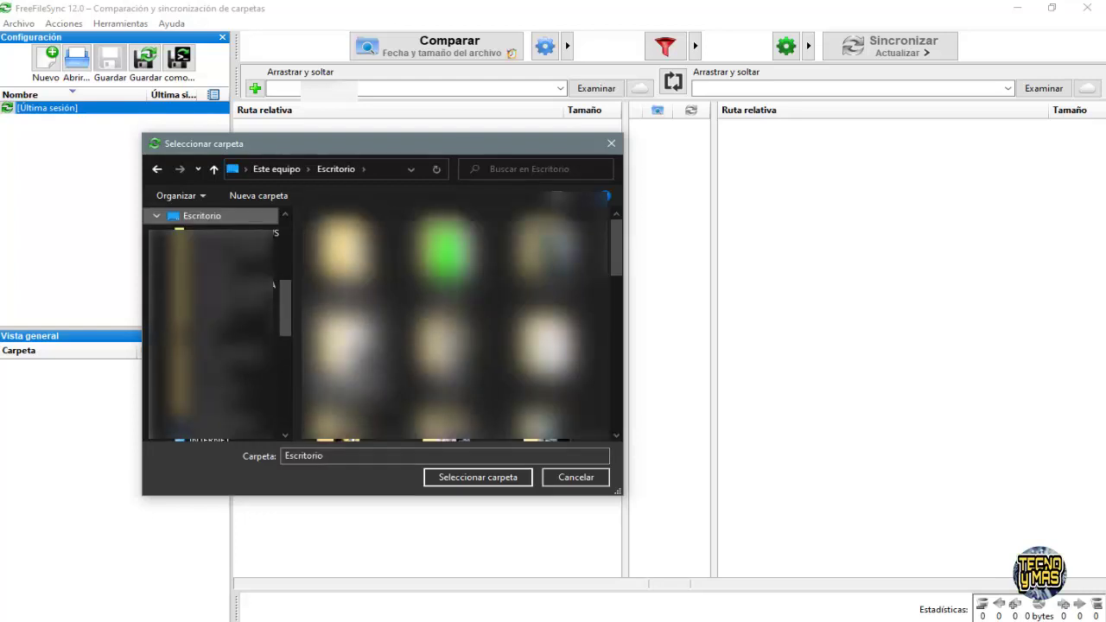
click(345, 354)
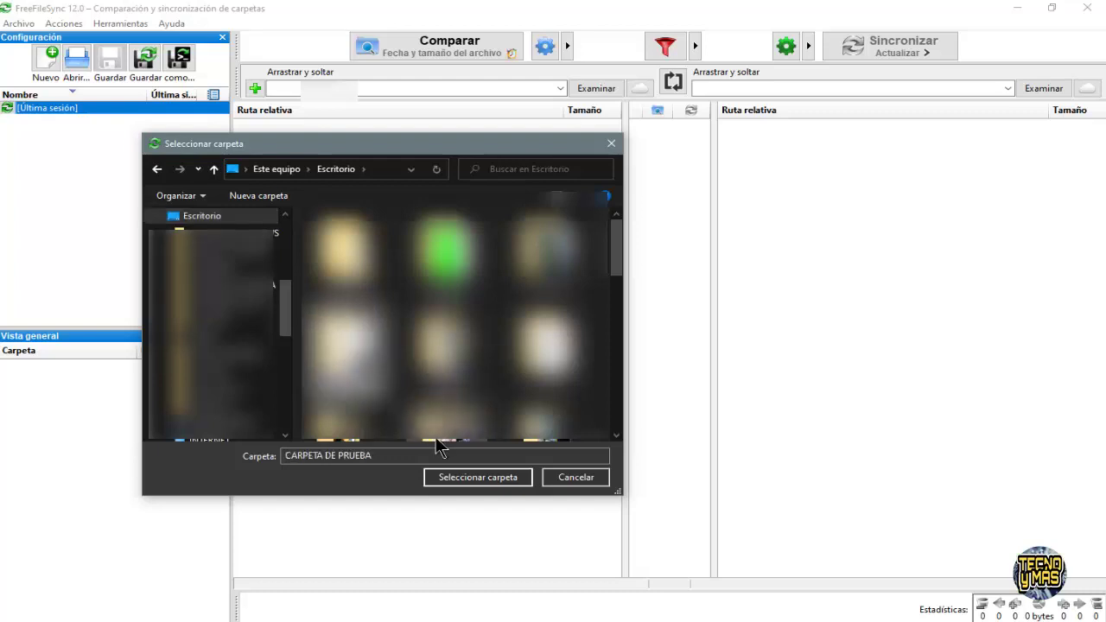
click(465, 475)
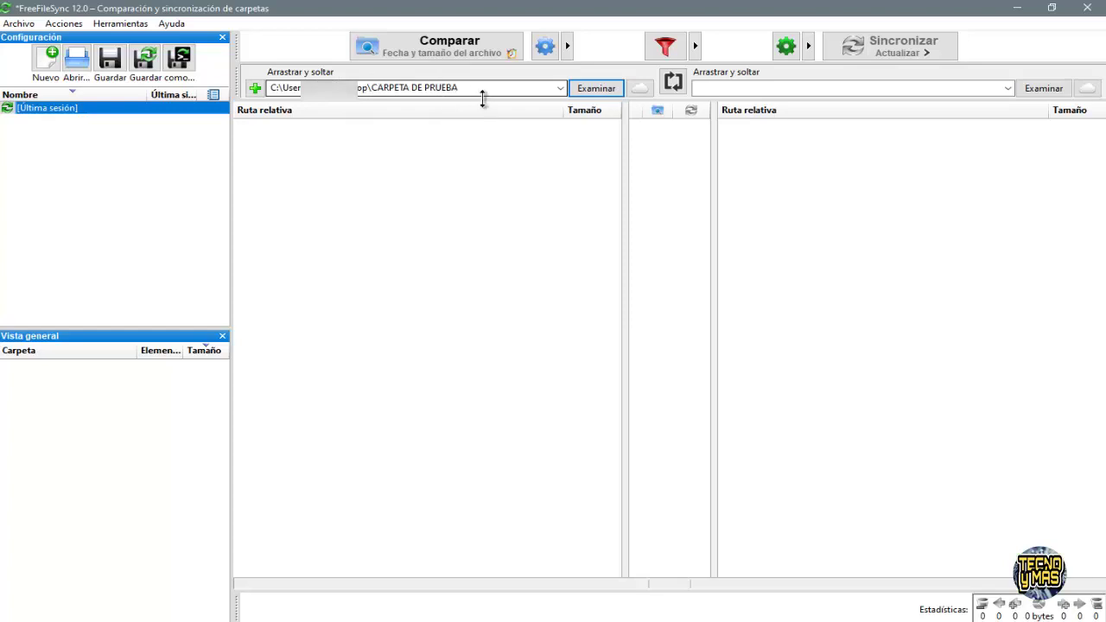
- Choose COPIA CARPETA DE PRUEBA on Disco local 2 (D:) as the backup destination folder
click(1044, 90)
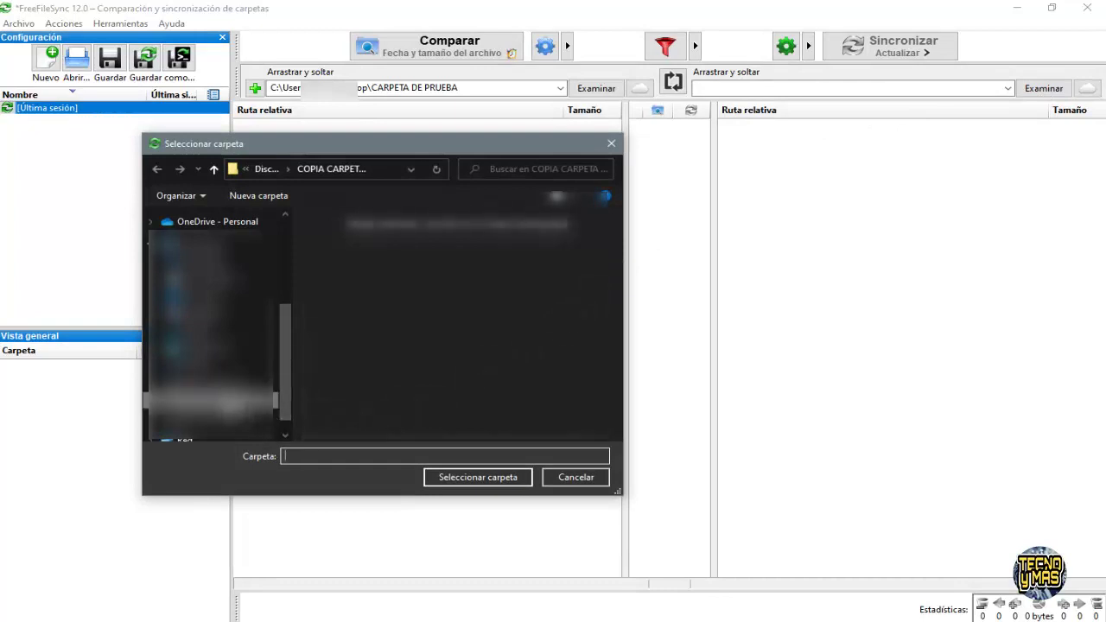
click(216, 215)
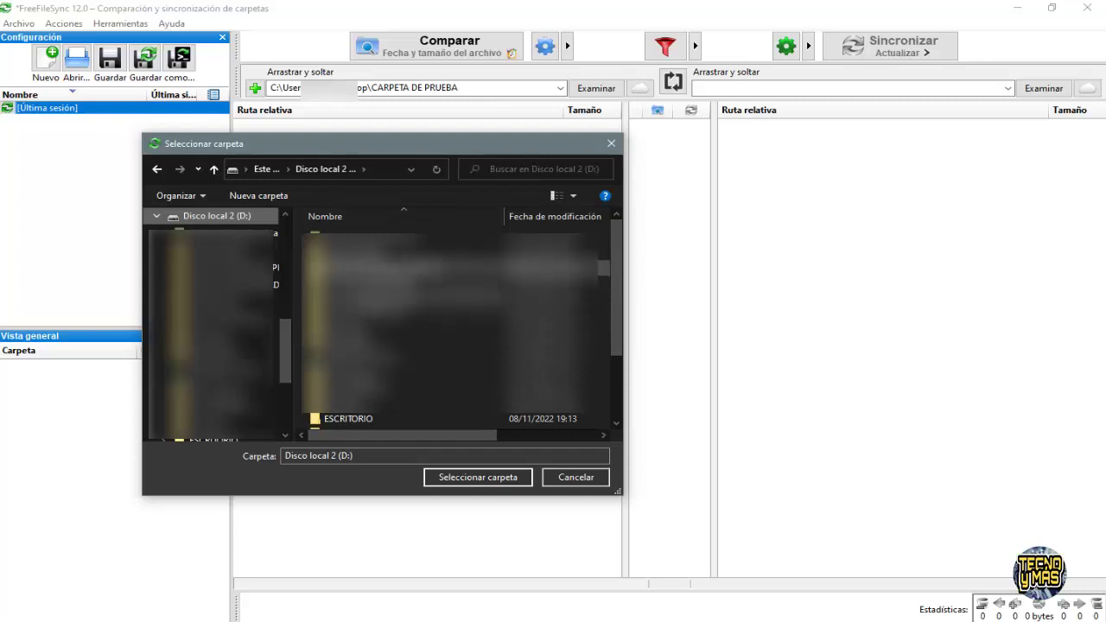
click(389, 268)
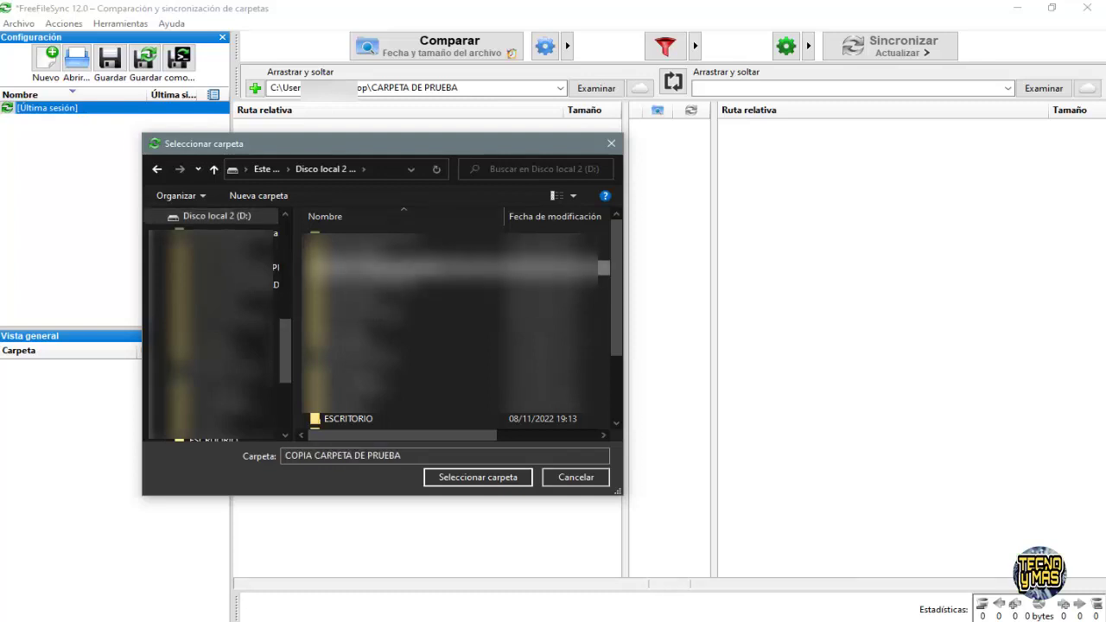
click(473, 477)
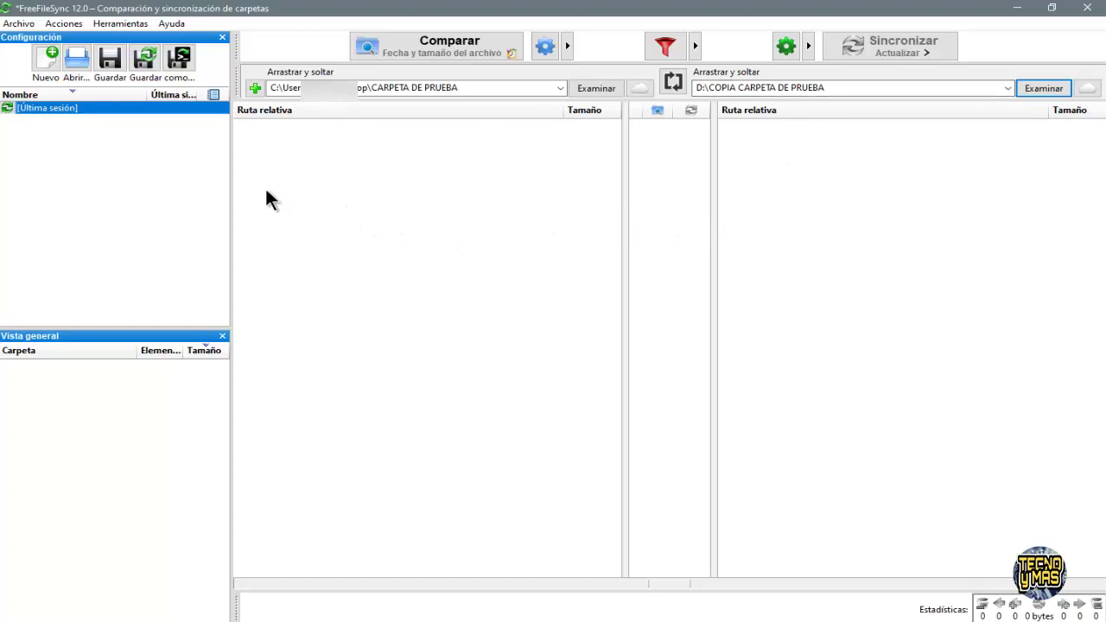
- Save the configuration as a batch file named carpetadeprueba on the desktop, with Ejecutar minimizado enabled
click(181, 60)
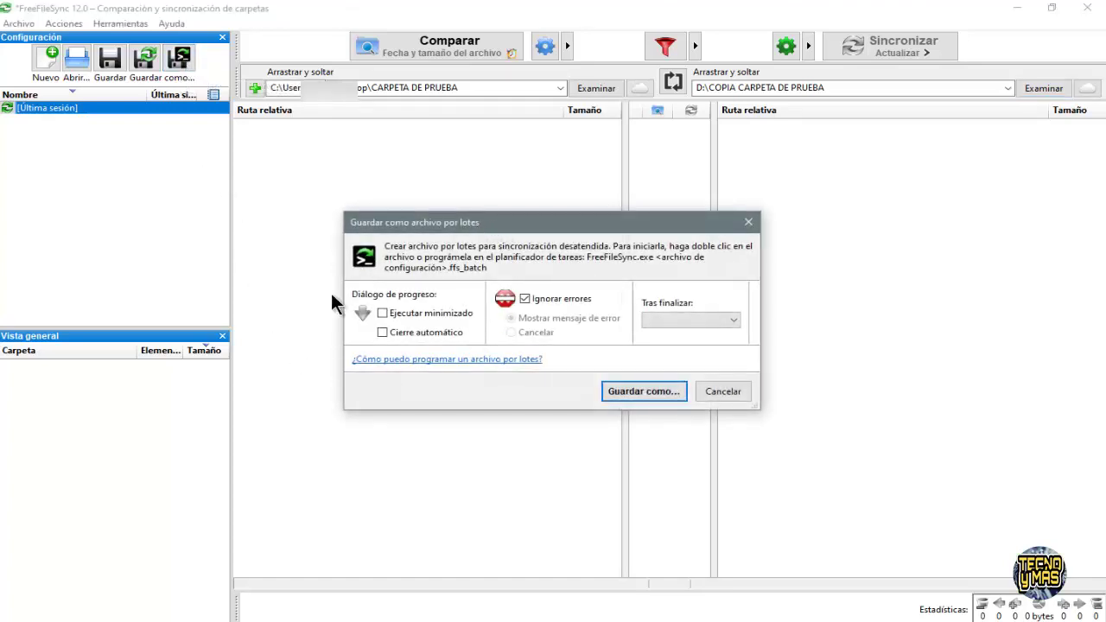
click(382, 313)
click(634, 390)
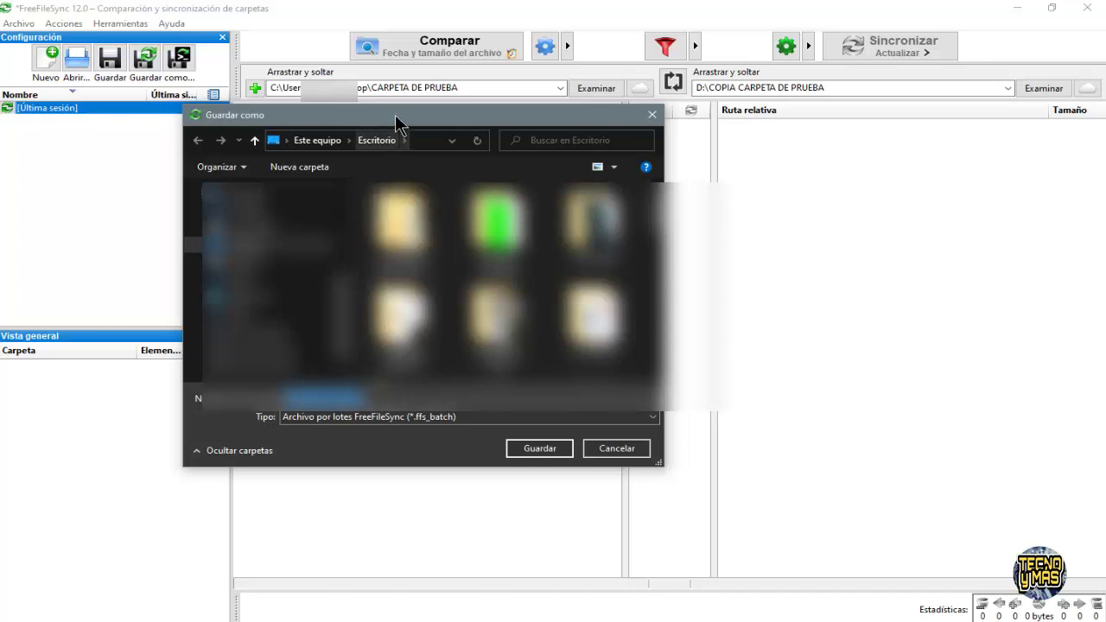
drag(397, 120, 592, 150)
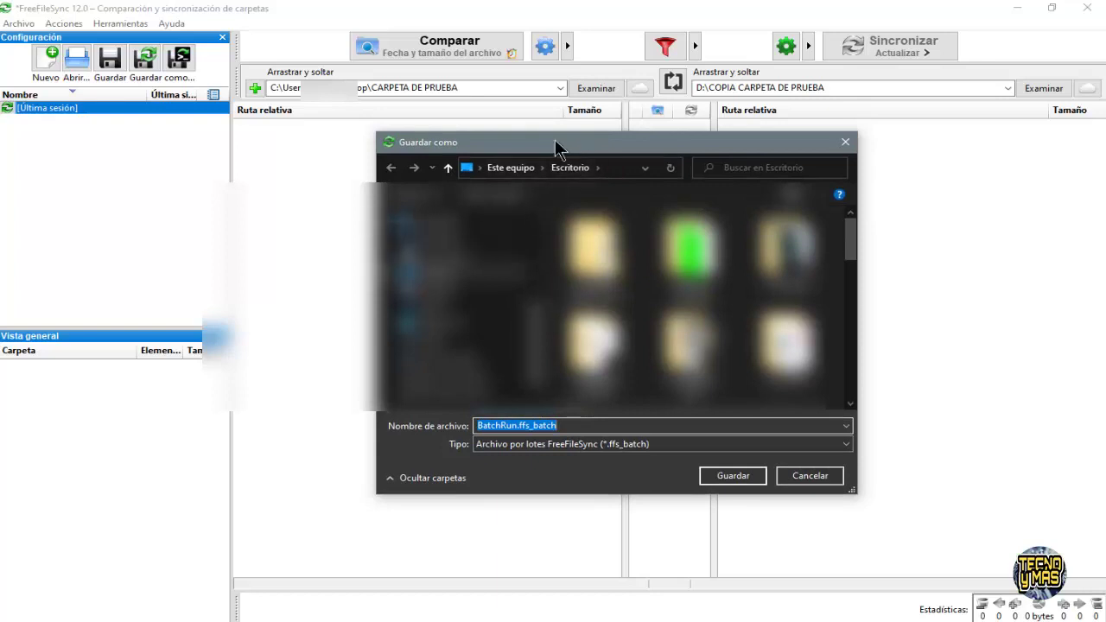
text(carpetadeprueba)
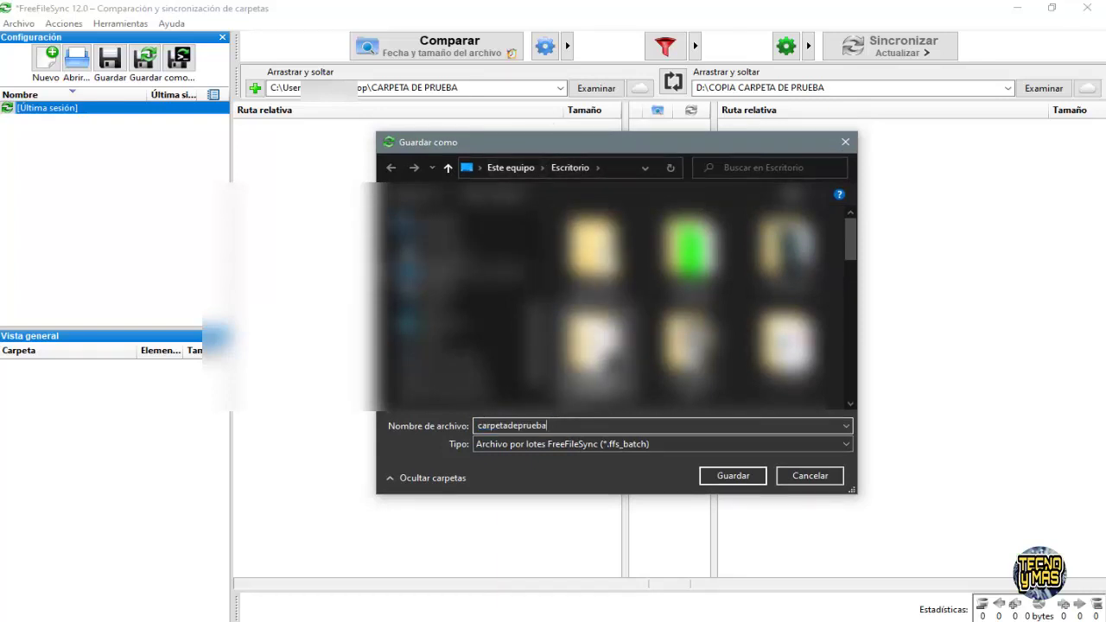
click(719, 478)
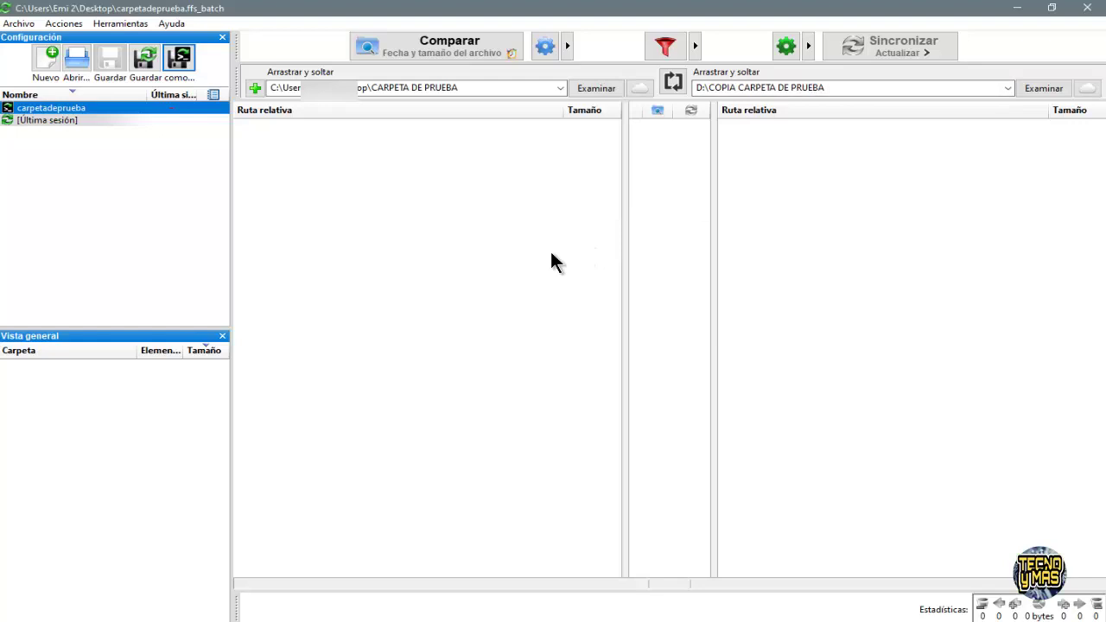
- Compare the two folders, synchronize them with the Actualizar variant, and close the progress window
click(454, 41)
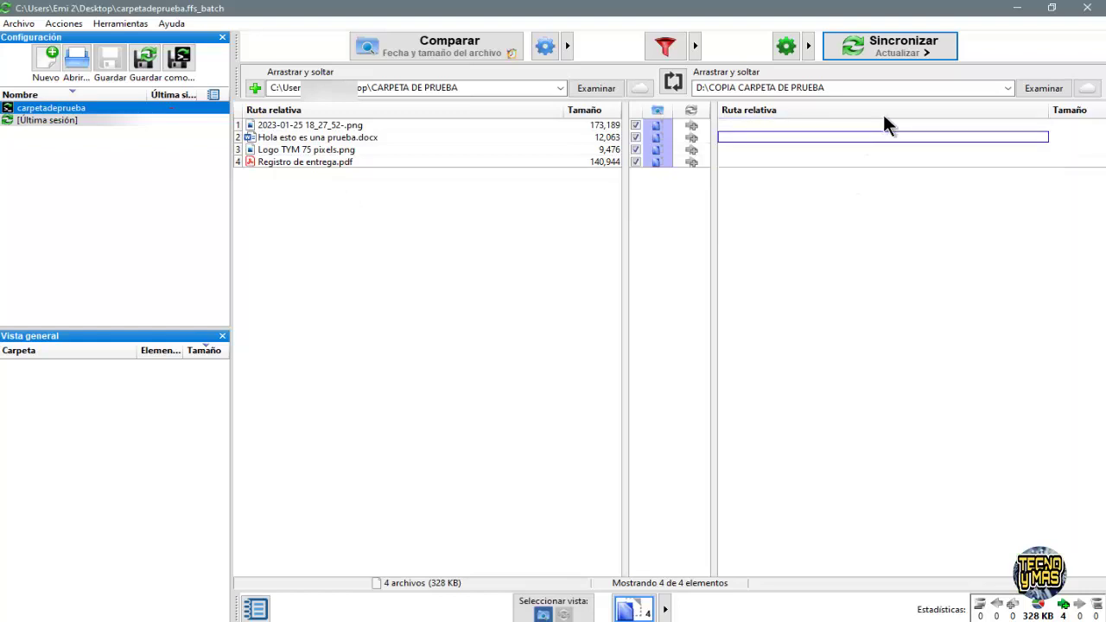
click(903, 42)
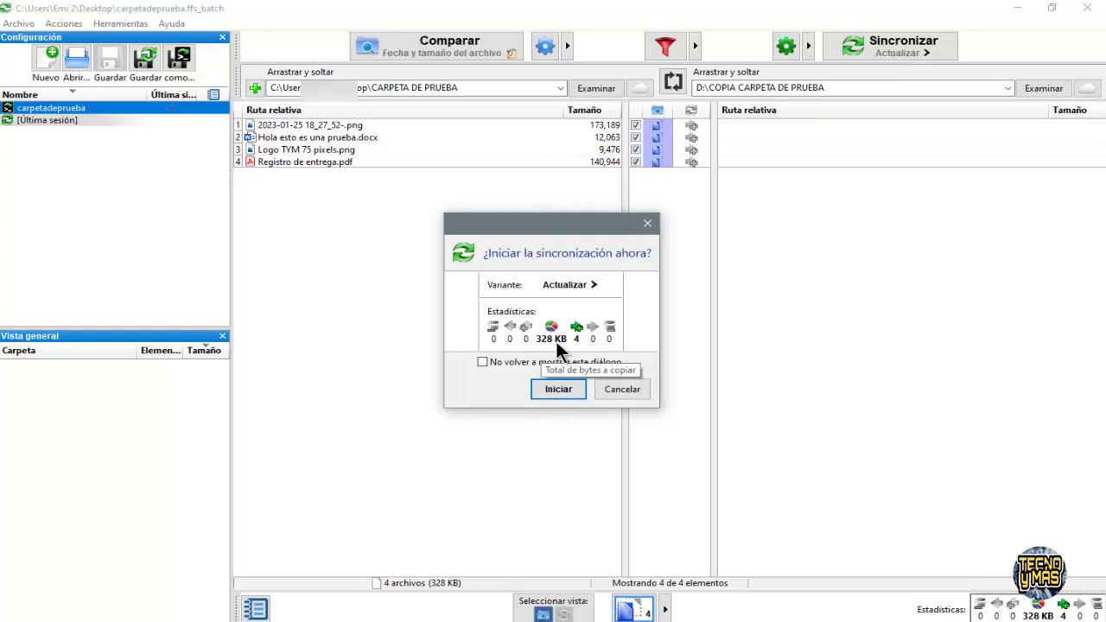
click(557, 389)
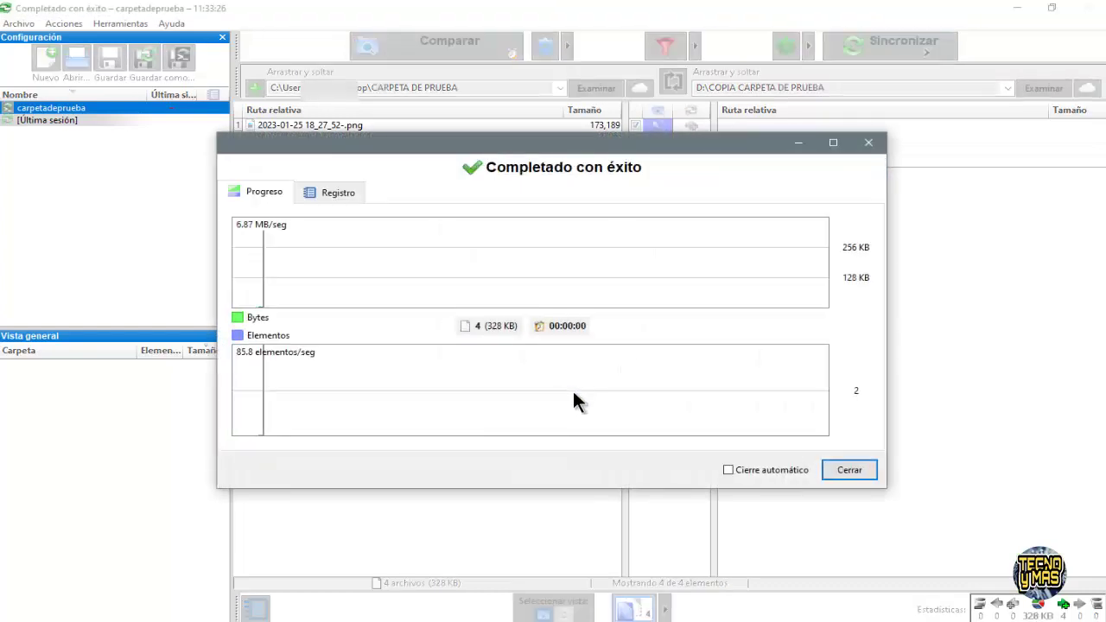
click(854, 469)
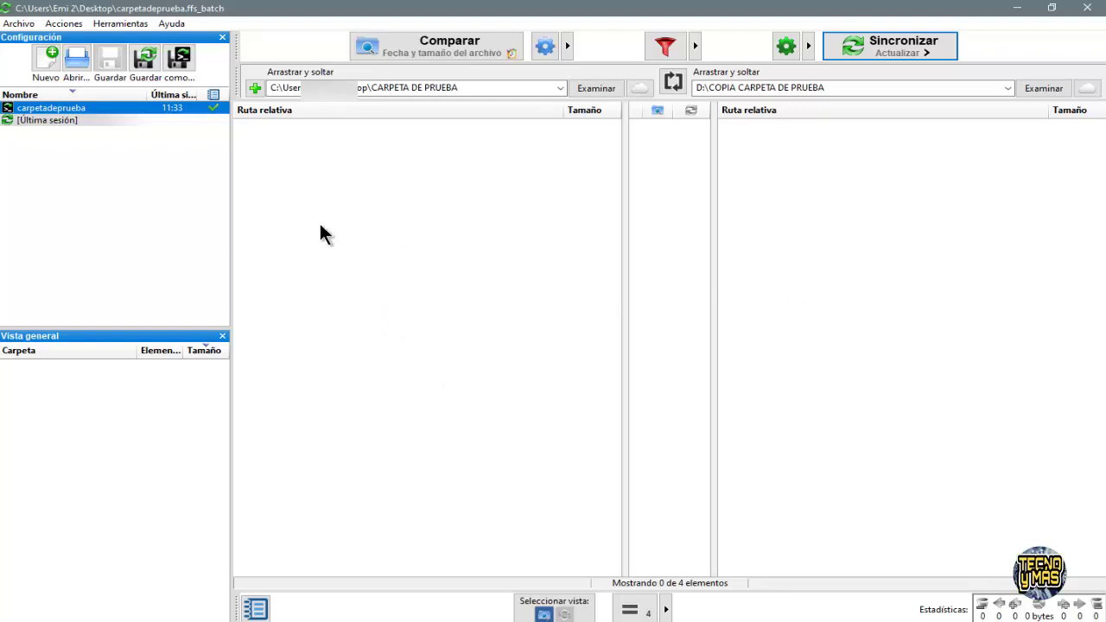
- Switch to RealTimeSync and load the carpetadeprueba batch file from the desktop into it
click(1014, 9)
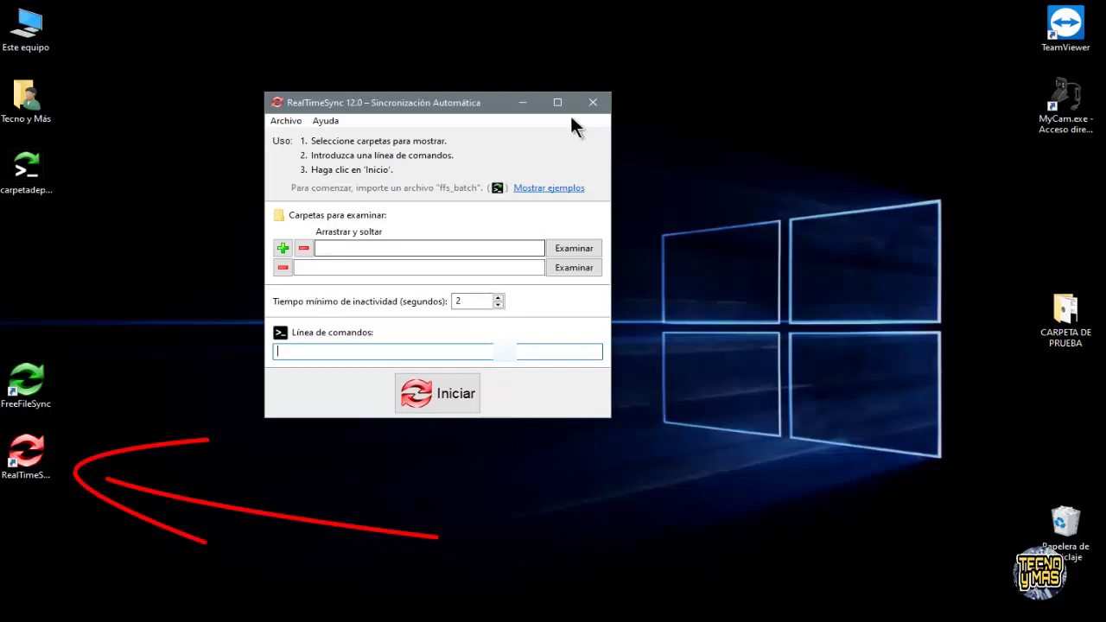
drag(476, 105, 454, 102)
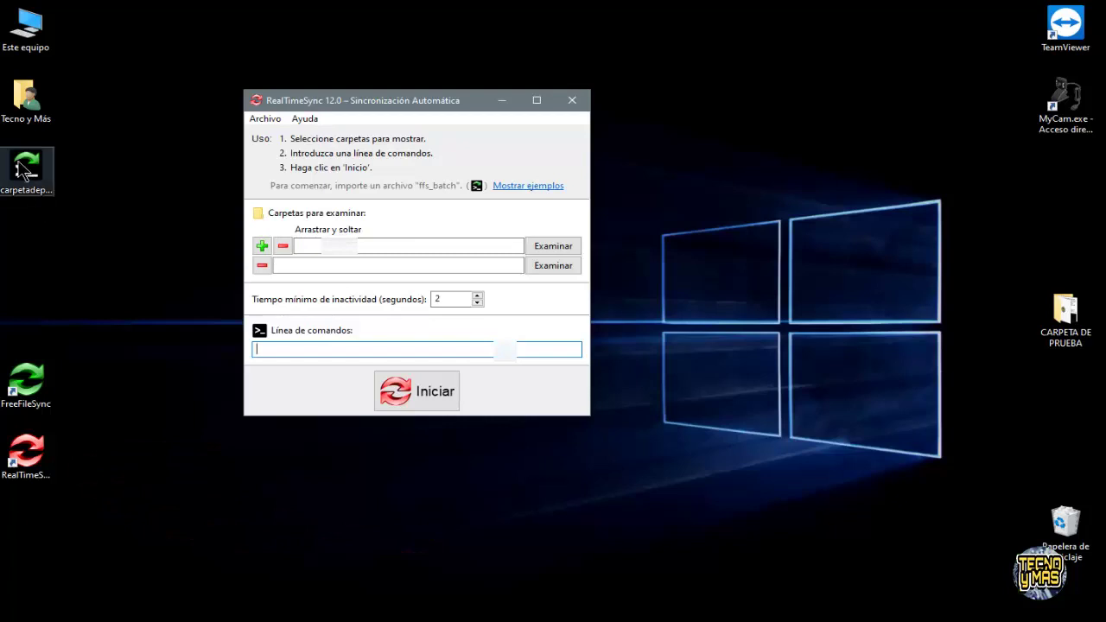
drag(26, 169, 381, 281)
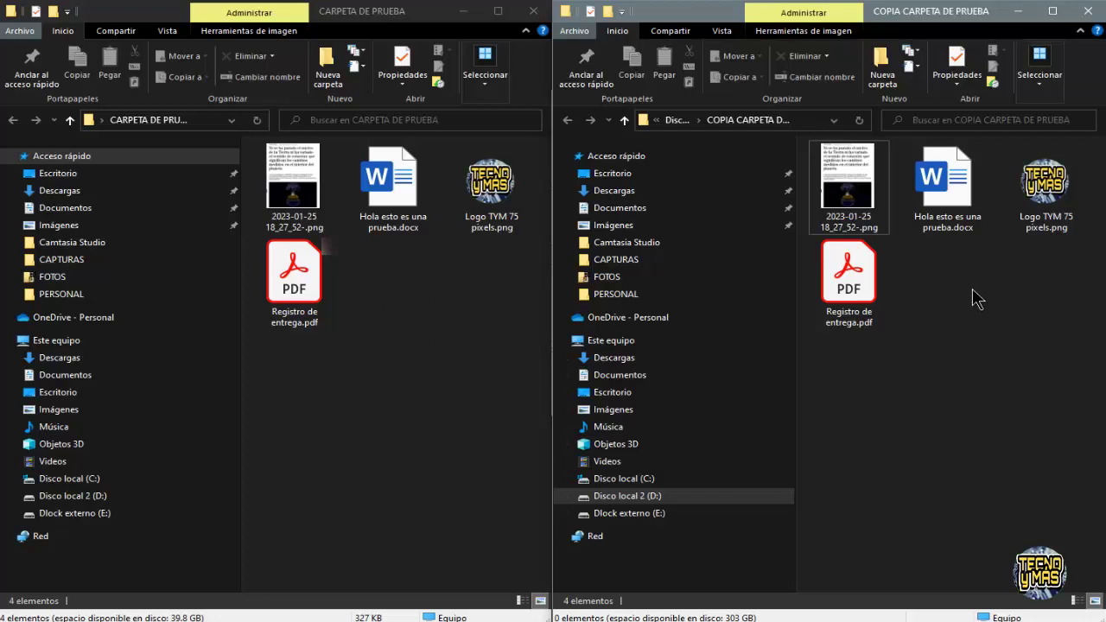
- Minimize both folder windows and set RealTimeSync's minimum idle time to 2 seconds
click(462, 11)
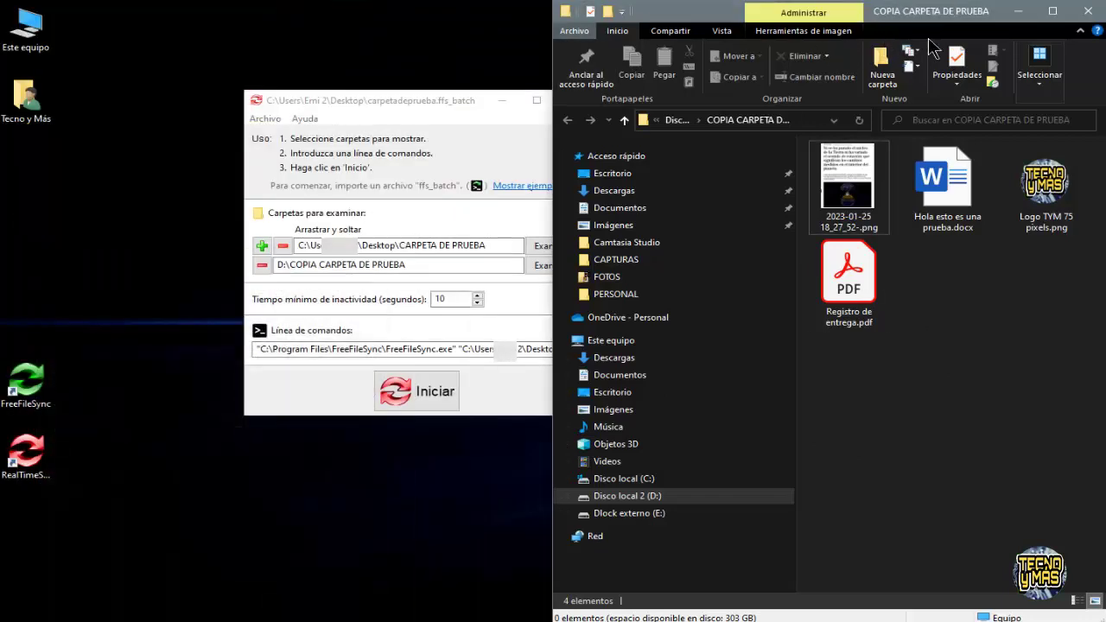
click(1016, 12)
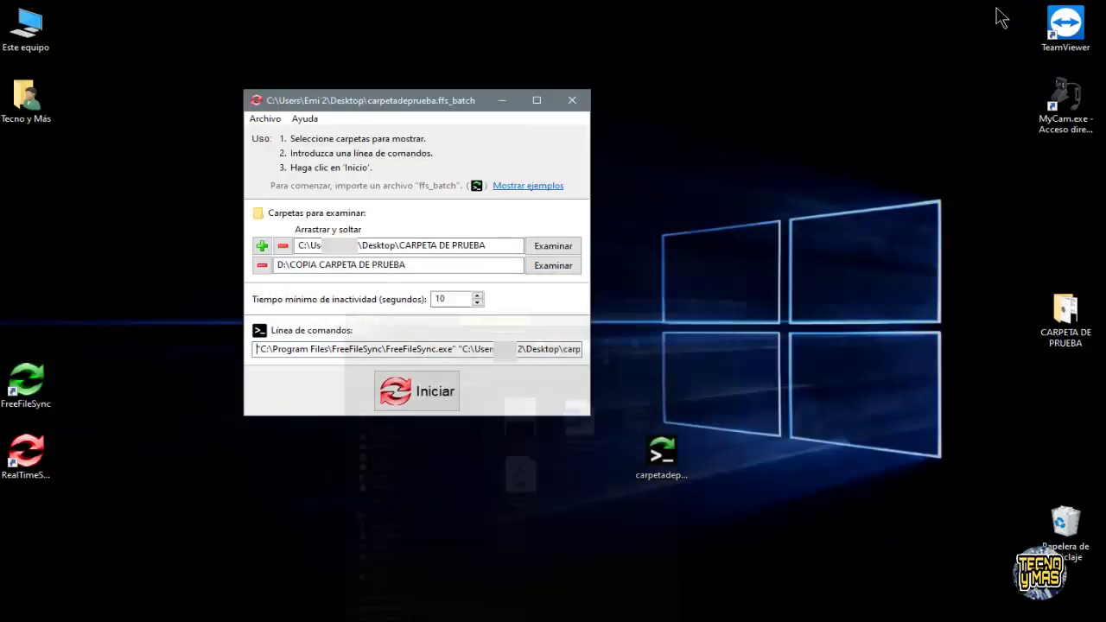
double_click(439, 298)
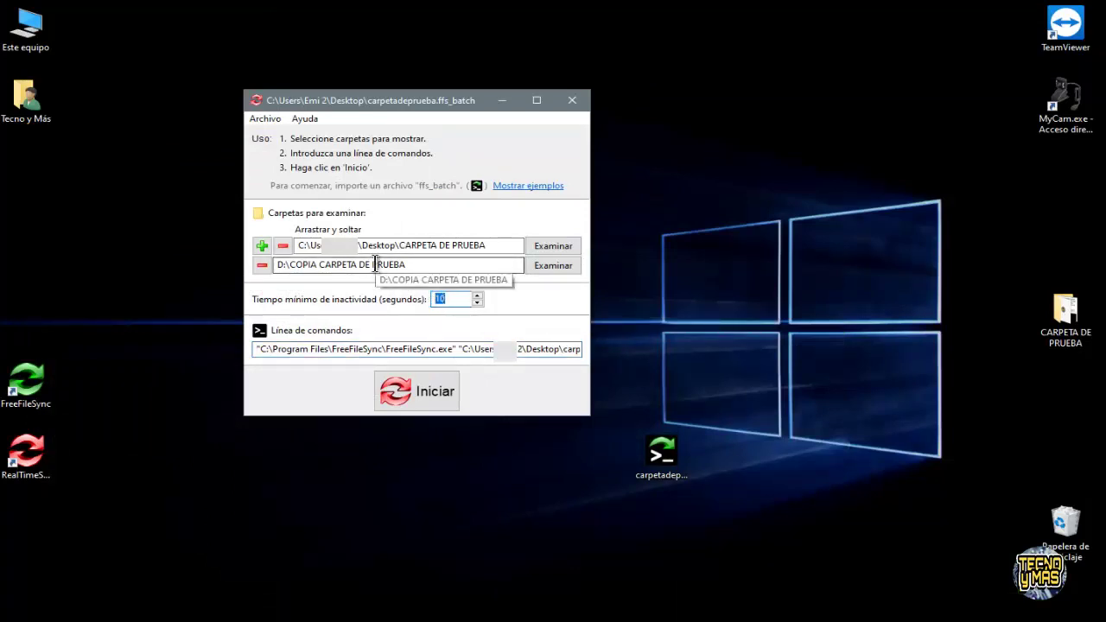
text(2)
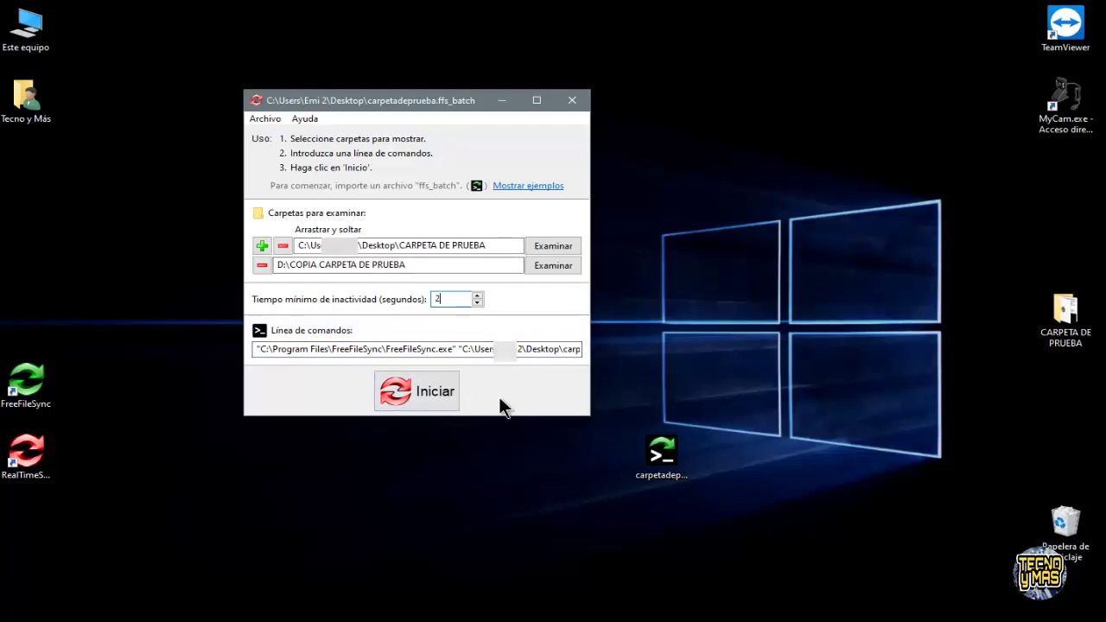
- Start RealTimeSync monitoring with the carpetadeprueba batch configuration and show the hidden notification-area icons
click(438, 389)
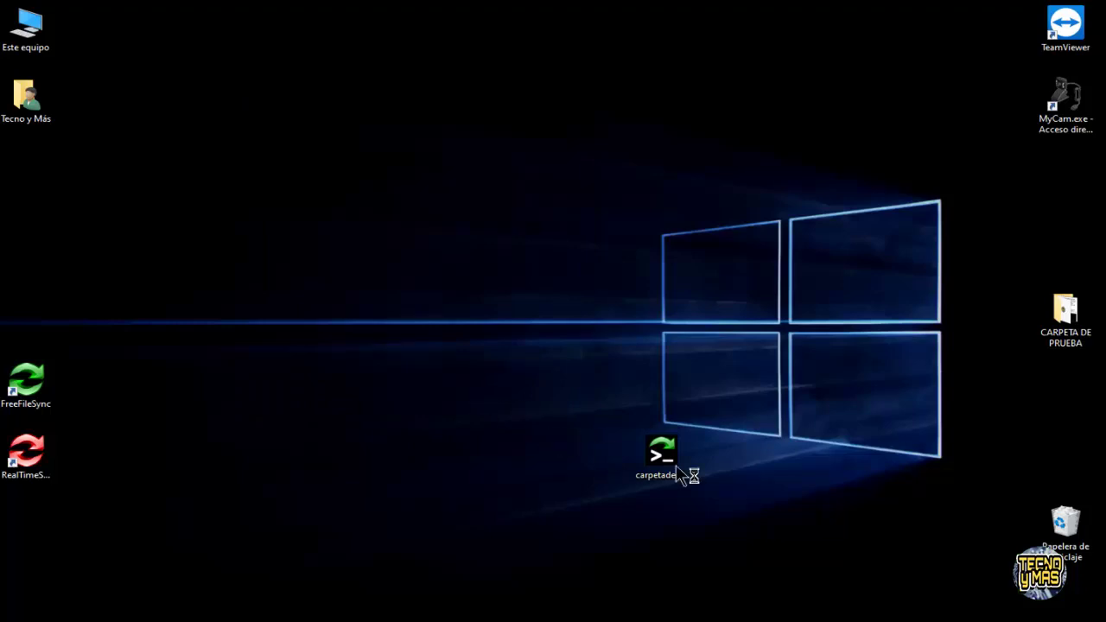
click(915, 621)
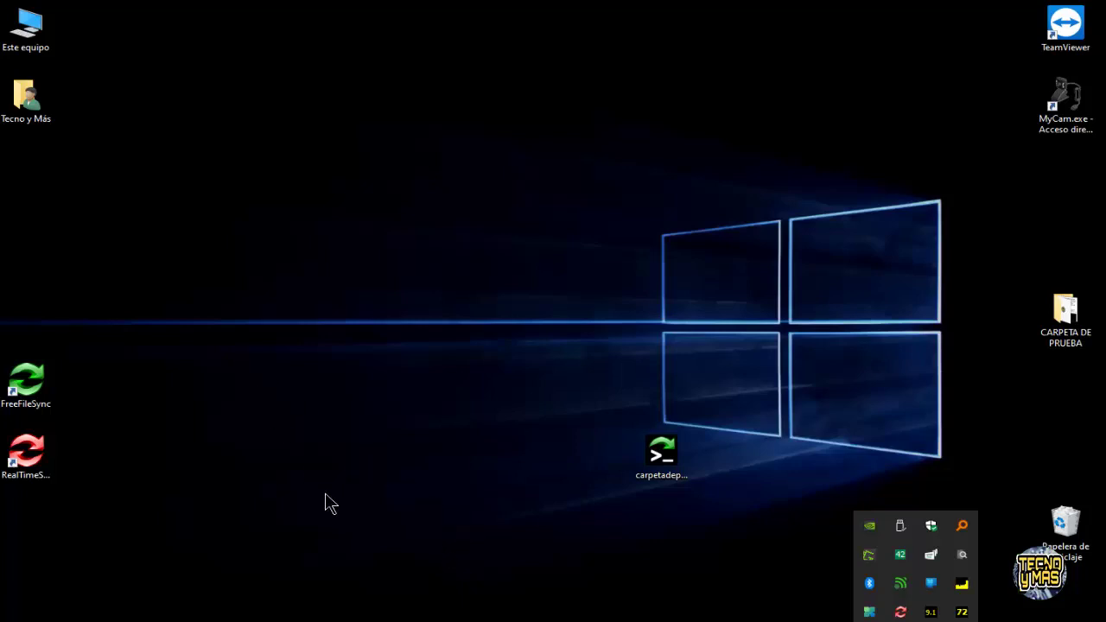
- Reopen RealTimeSync and save its configuration on the desktop as PersonalSync3.ffs_real
double_click(41, 456)
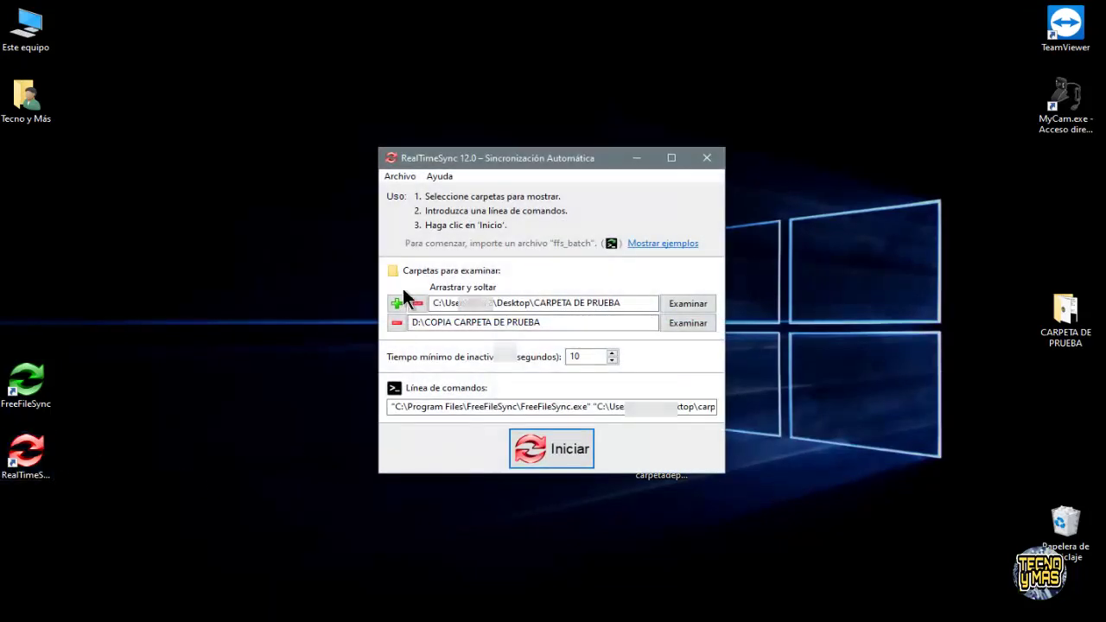
click(400, 177)
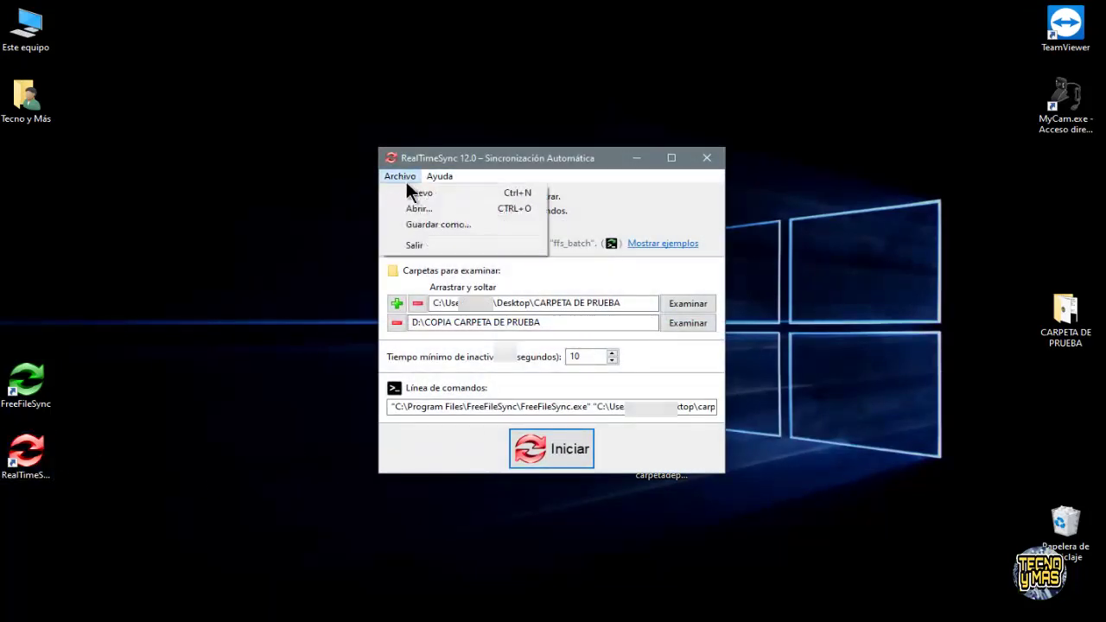
click(424, 223)
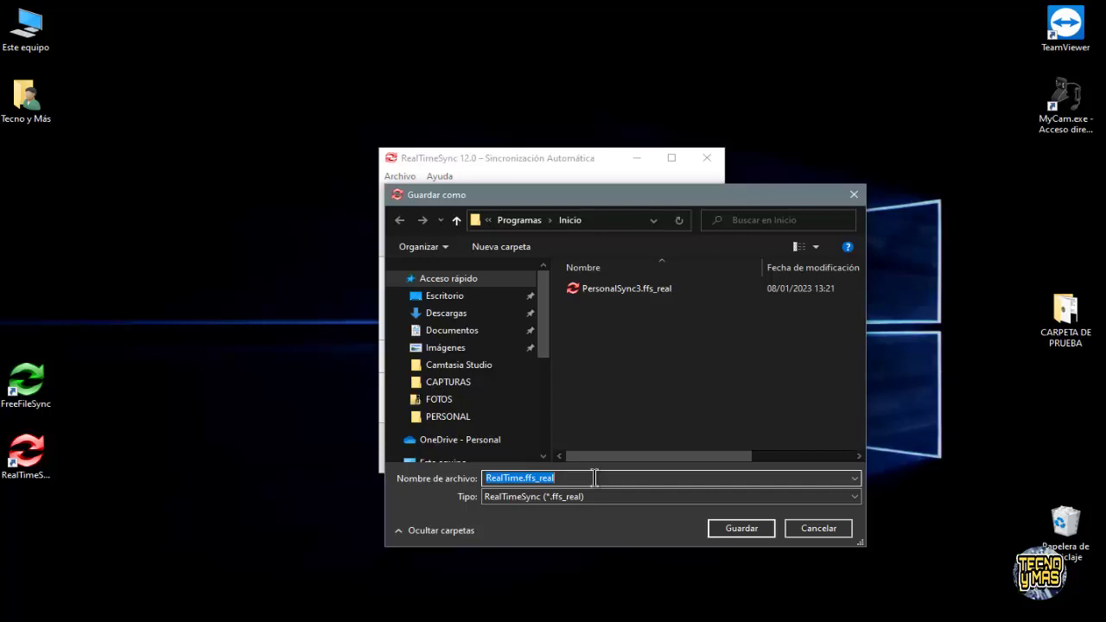
text(carpetadeprueba)
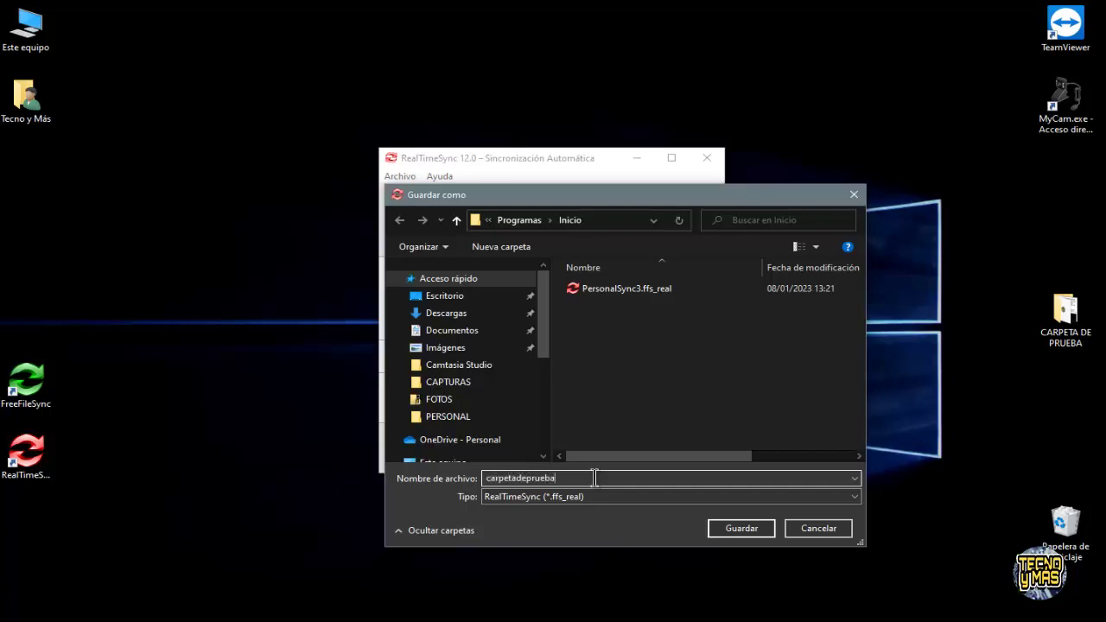
click(458, 348)
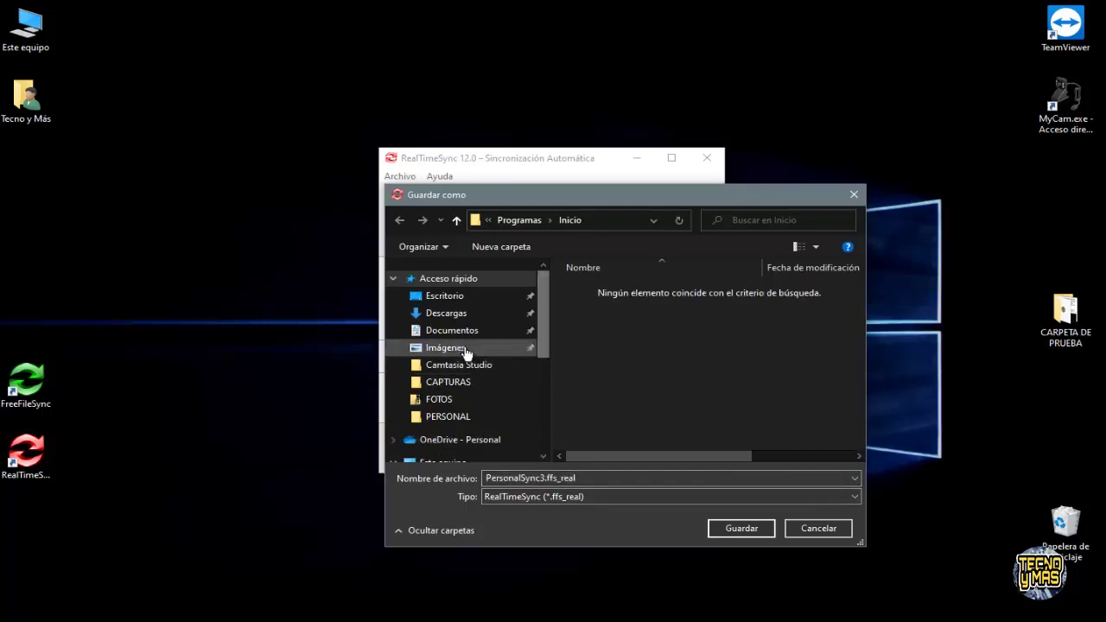
click(439, 298)
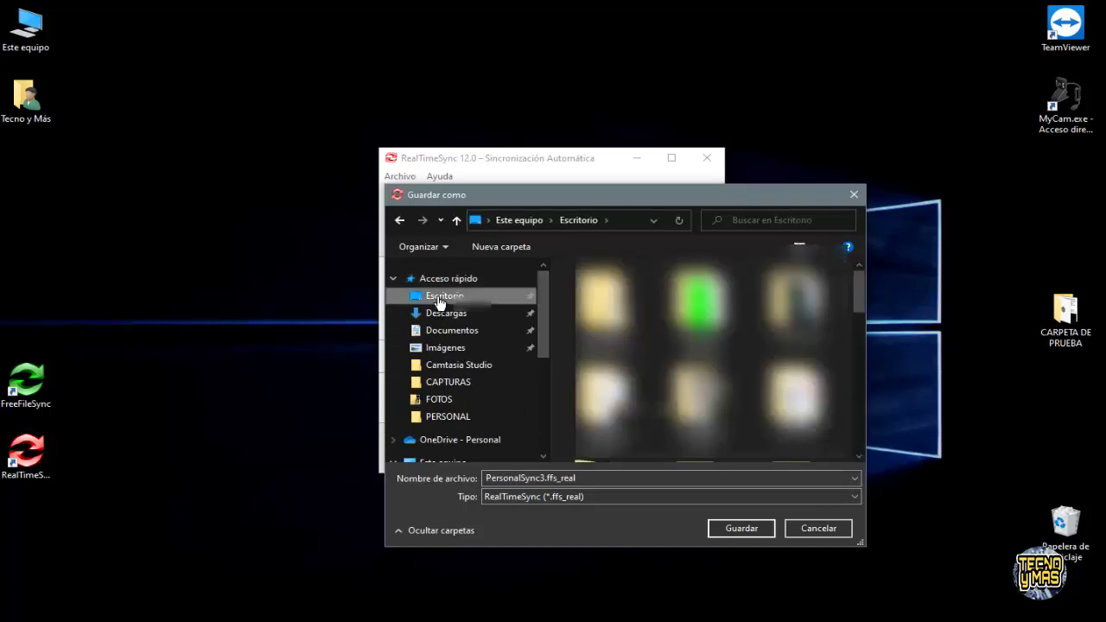
click(726, 529)
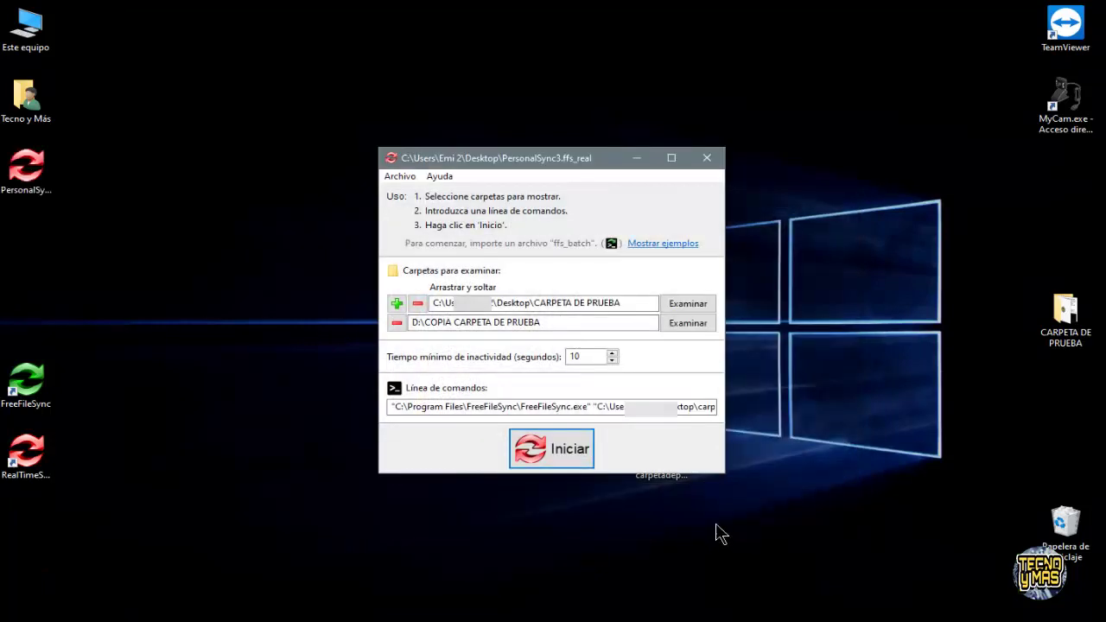
- Start monitoring with the saved configuration and move the PersonalSync3.ffs_real file to an empty area in the middle of the desktop
click(561, 450)
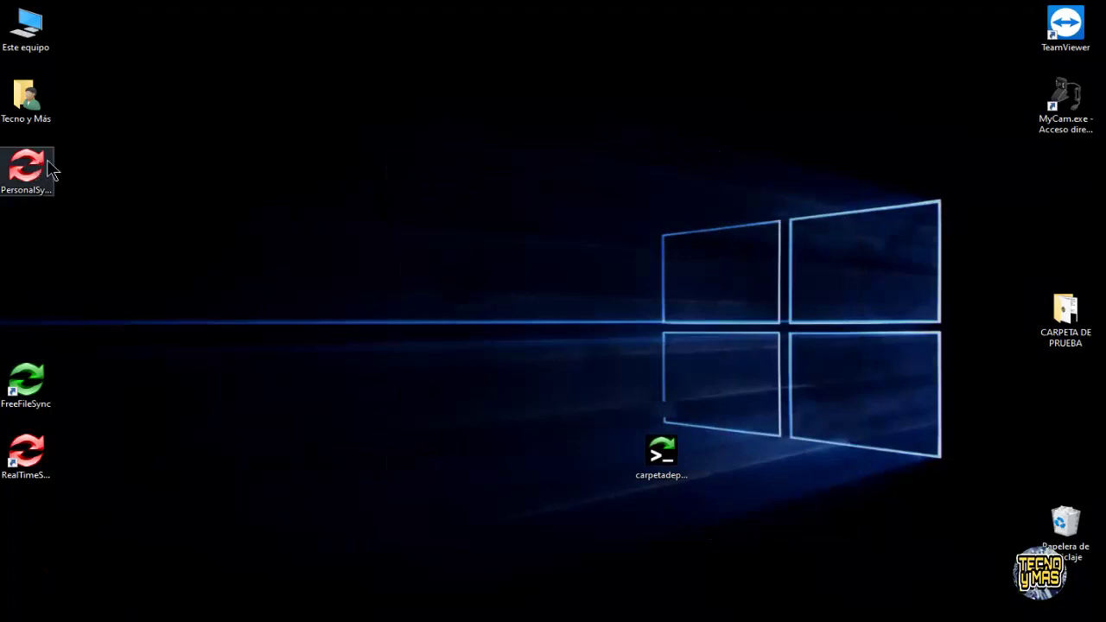
drag(49, 163, 467, 214)
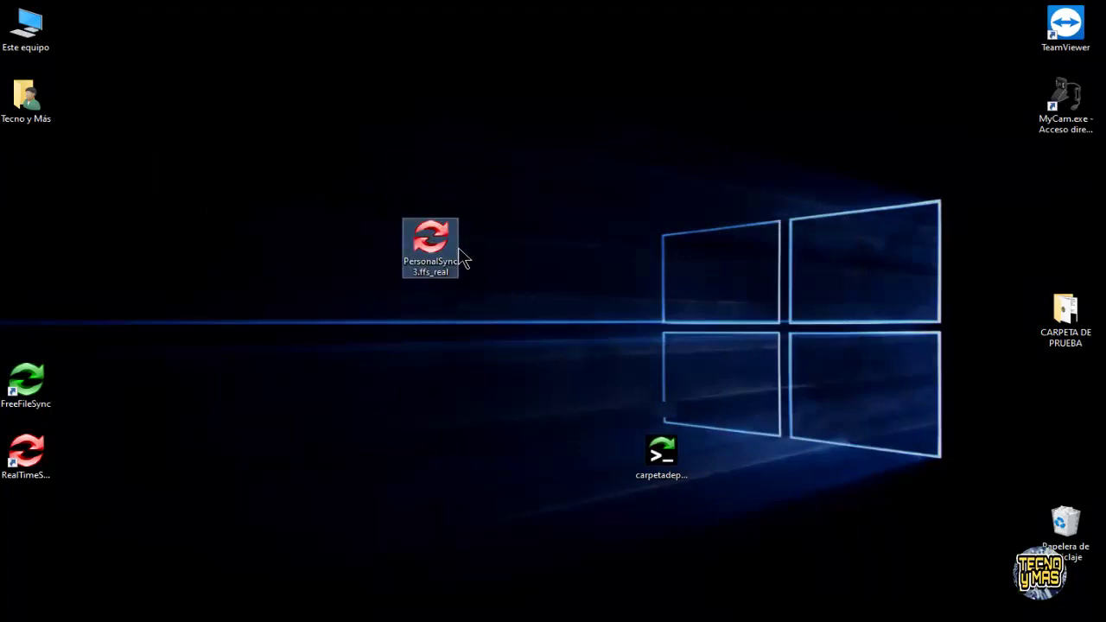
click(512, 337)
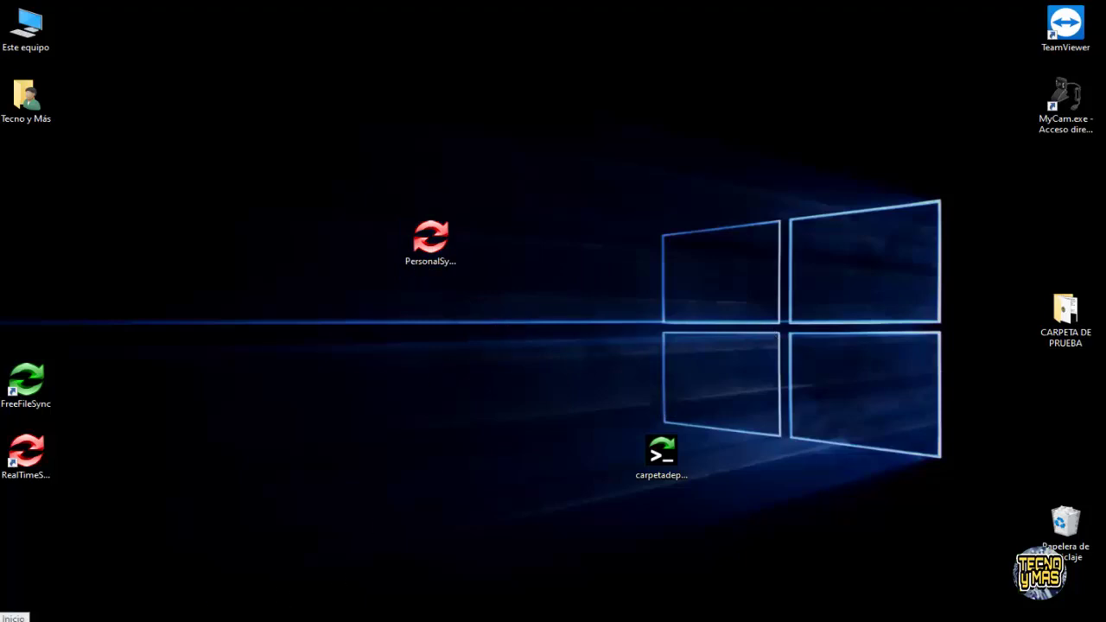
- Open the Windows startup folder by running shell:startup
click(14, 617)
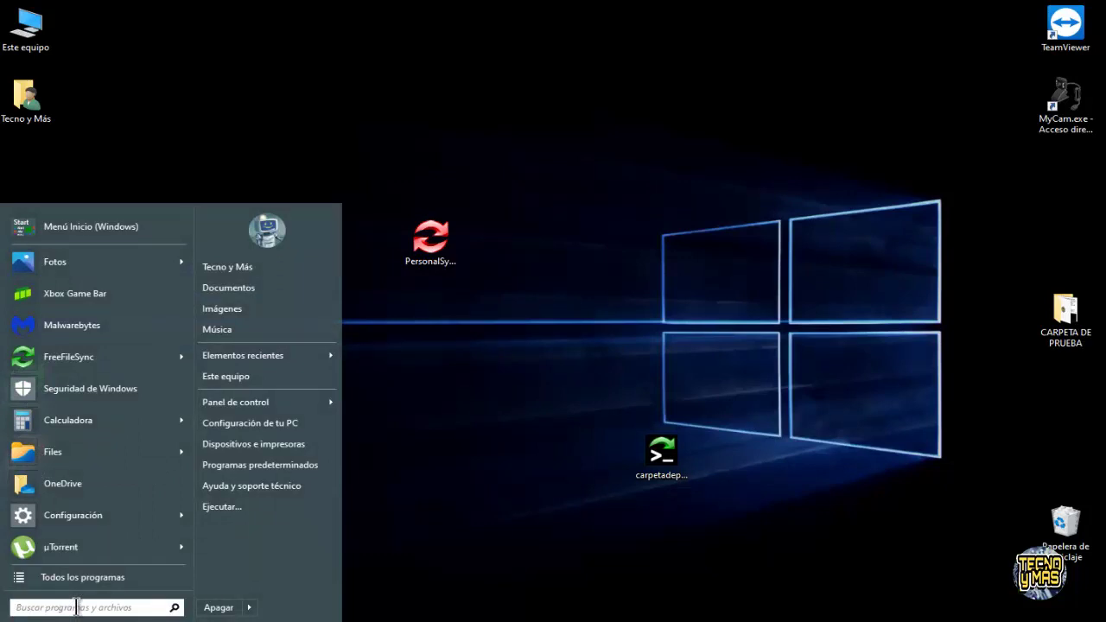
text(shell:startup)
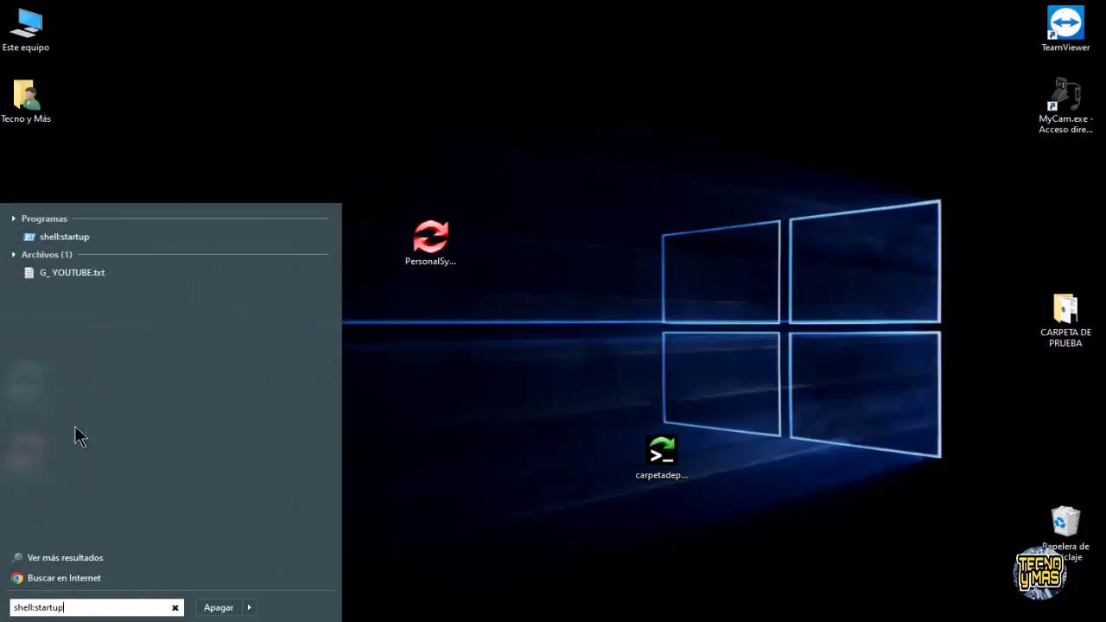
click(80, 239)
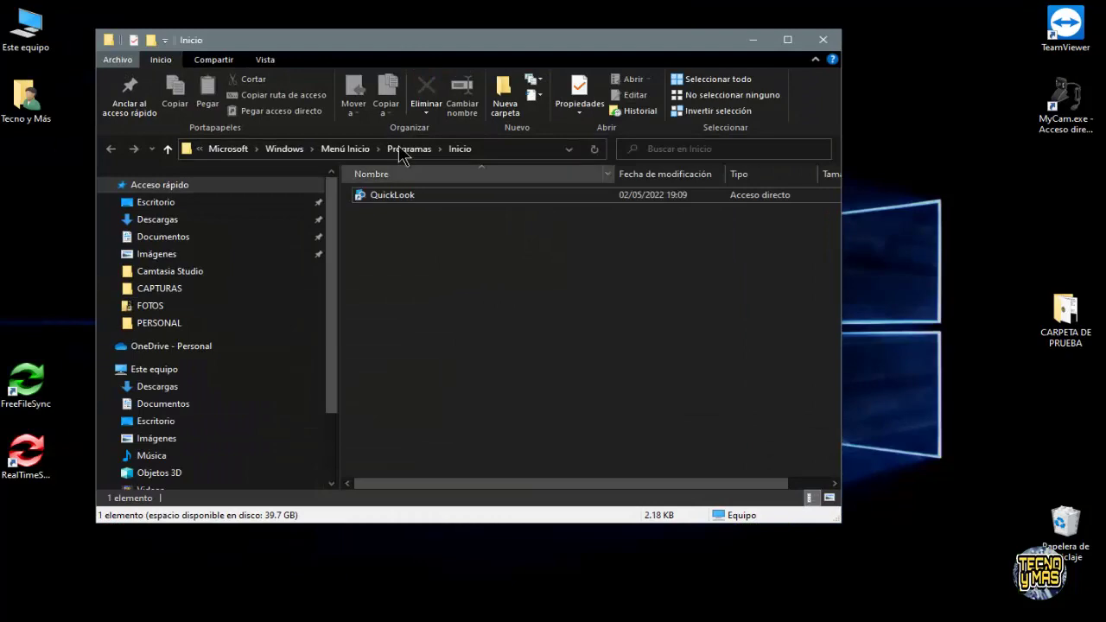
- Move the PersonalSync3.ffs_real file from the desktop into the Inicio startup folder, repositioning the folder window as needed
drag(375, 43, 632, 305)
drag(561, 349, 765, 86)
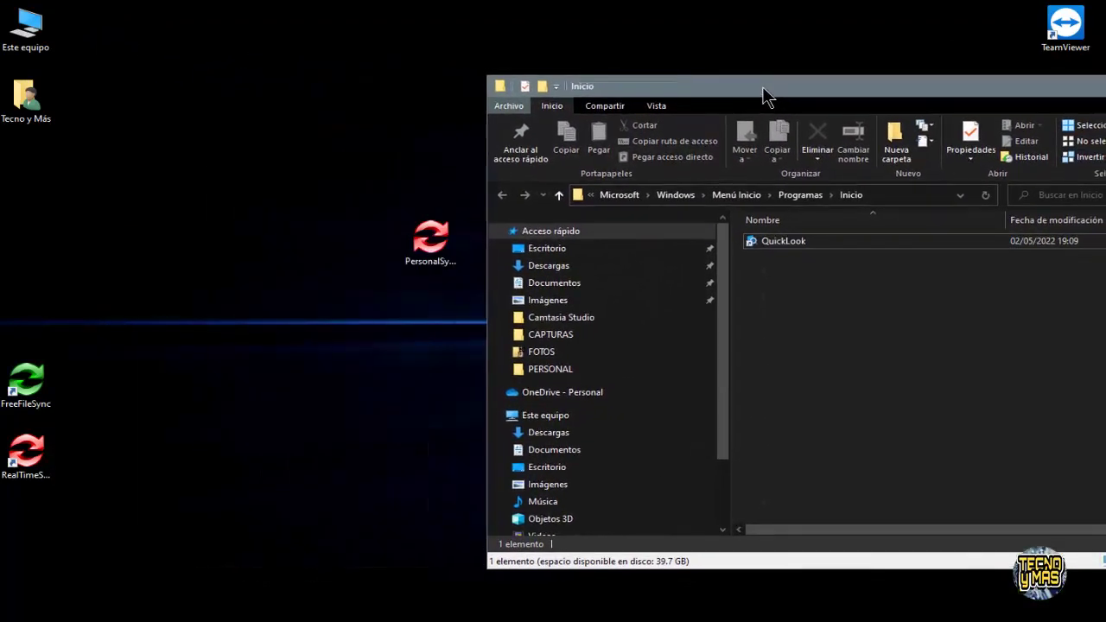
drag(433, 239, 800, 323)
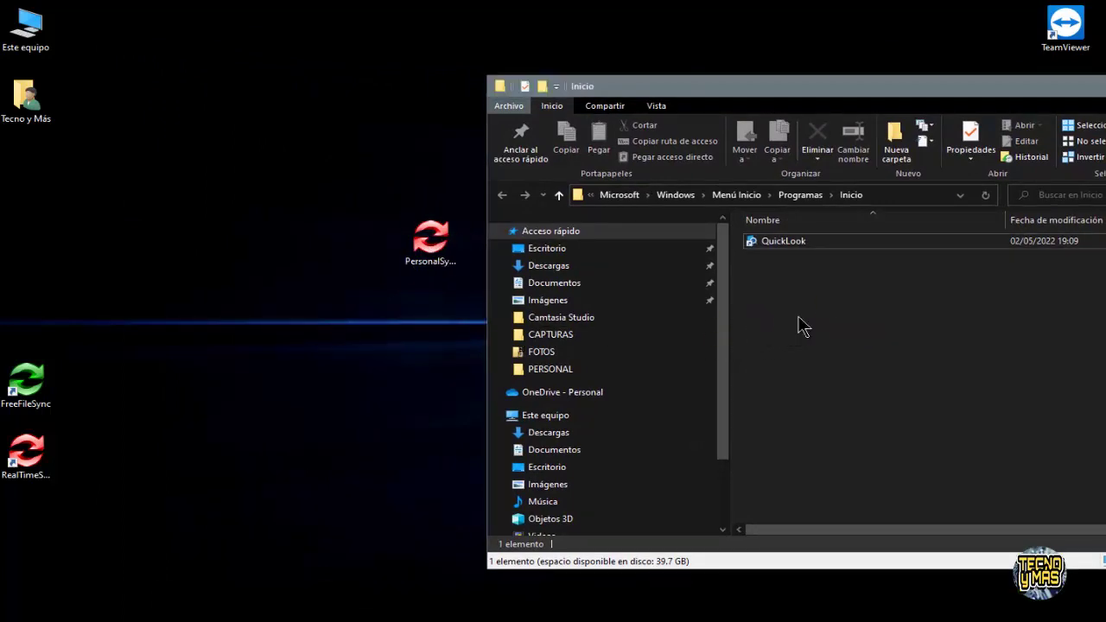
drag(825, 89, 438, 71)
click(411, 337)
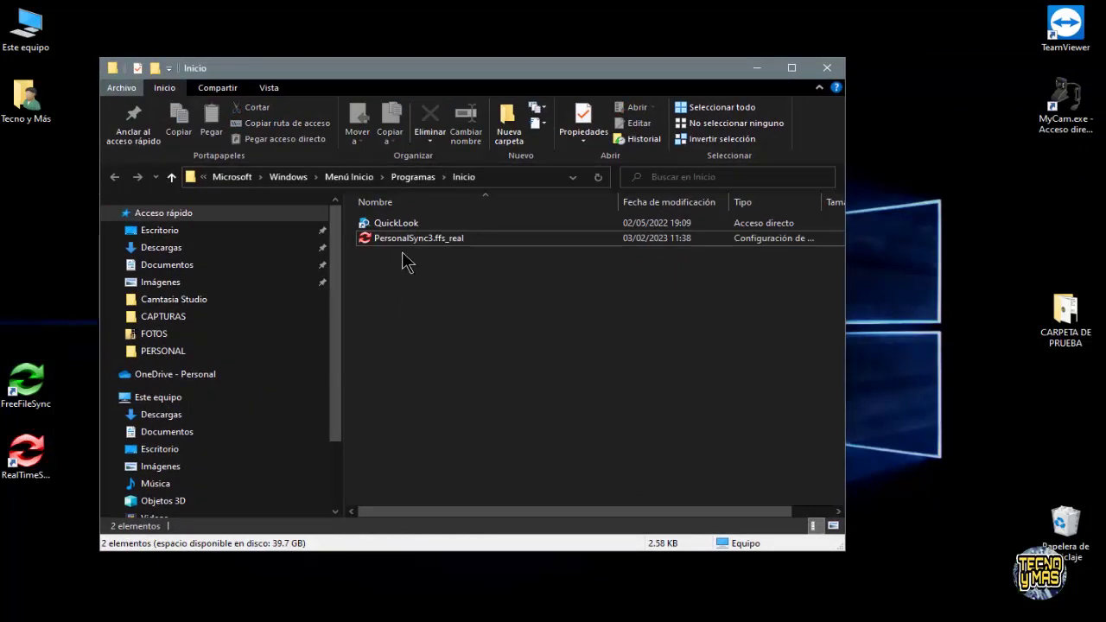
mouse_move(398, 248)
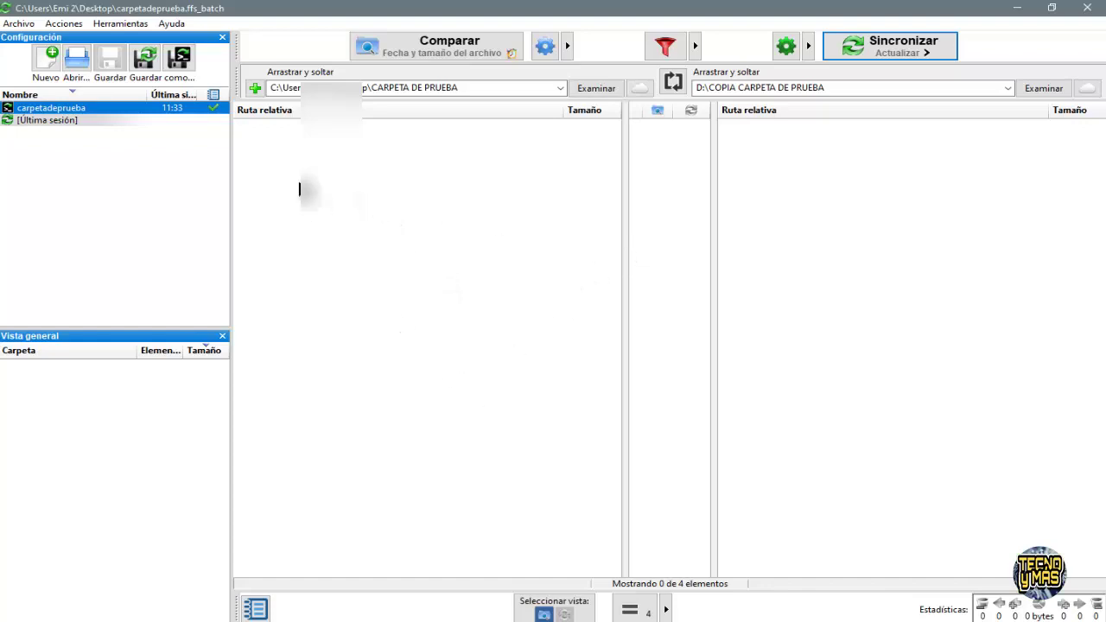
- Add further folder pairs to the FreeFileSync configuration, including PERSONAL paired with D:\COPIA PERSONAL
click(255, 87)
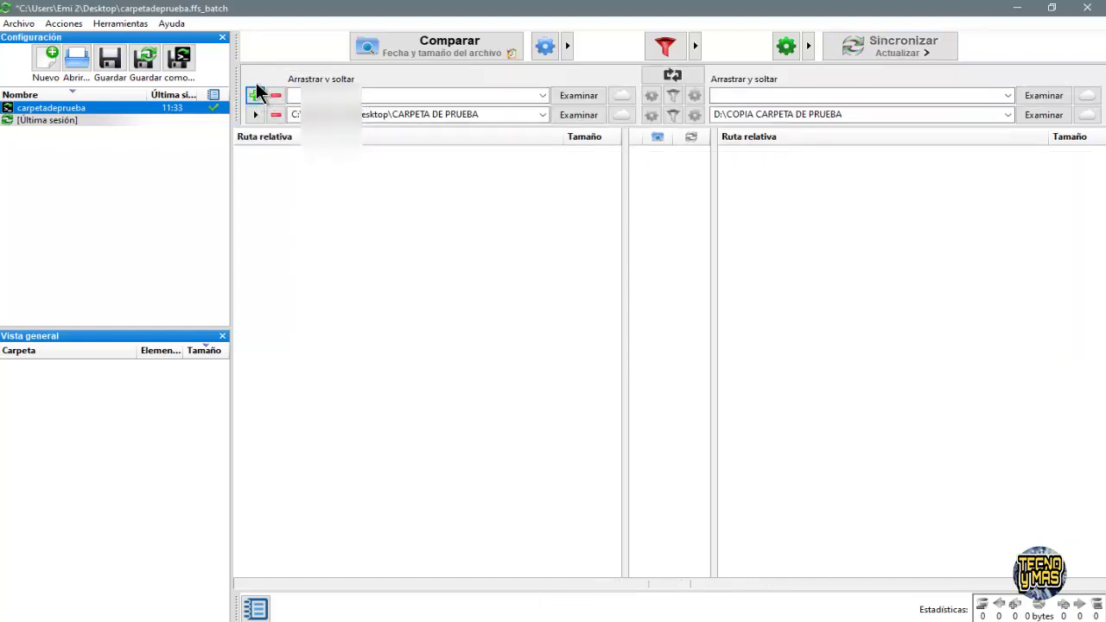
click(575, 91)
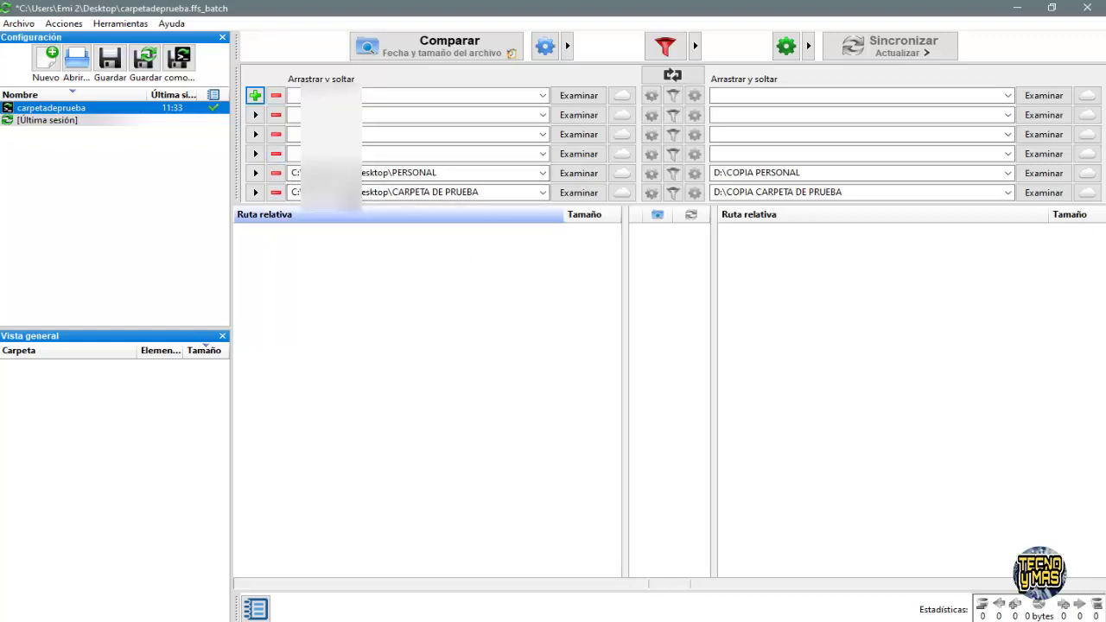
- Remove three empty folder pairs and the PERSONAL pair from the configuration, and minimize FreeFileSync
click(276, 153)
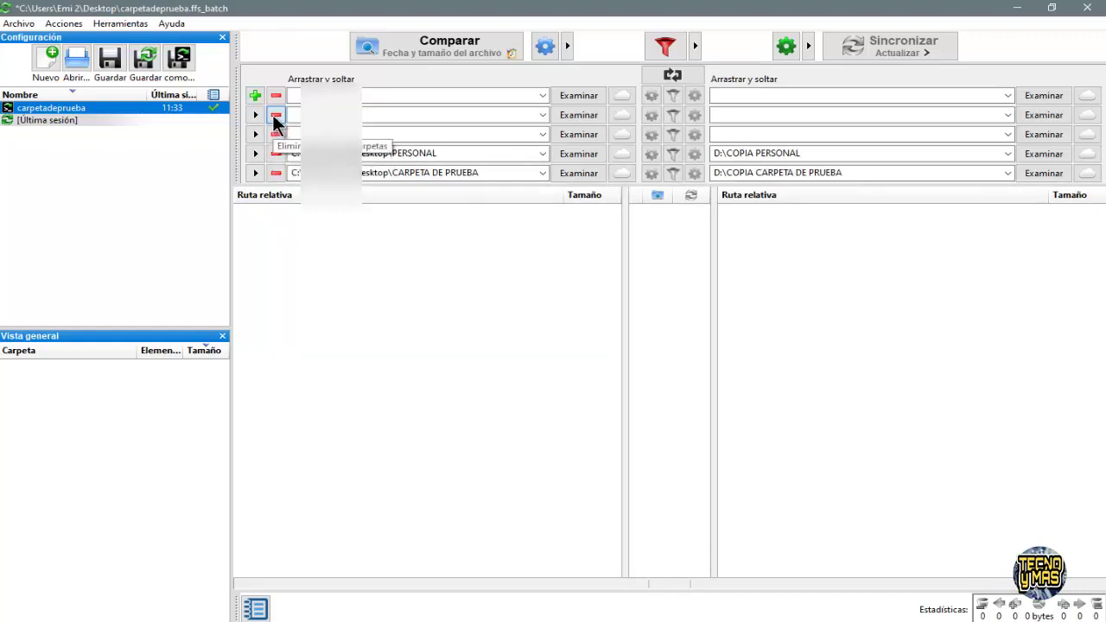
click(273, 115)
click(274, 114)
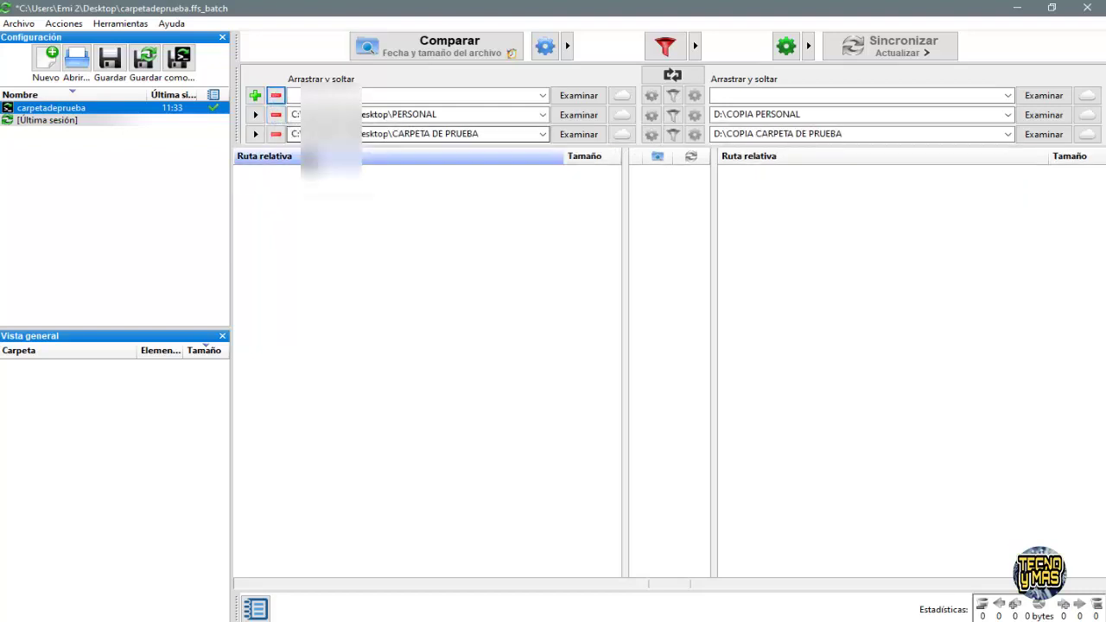
click(275, 112)
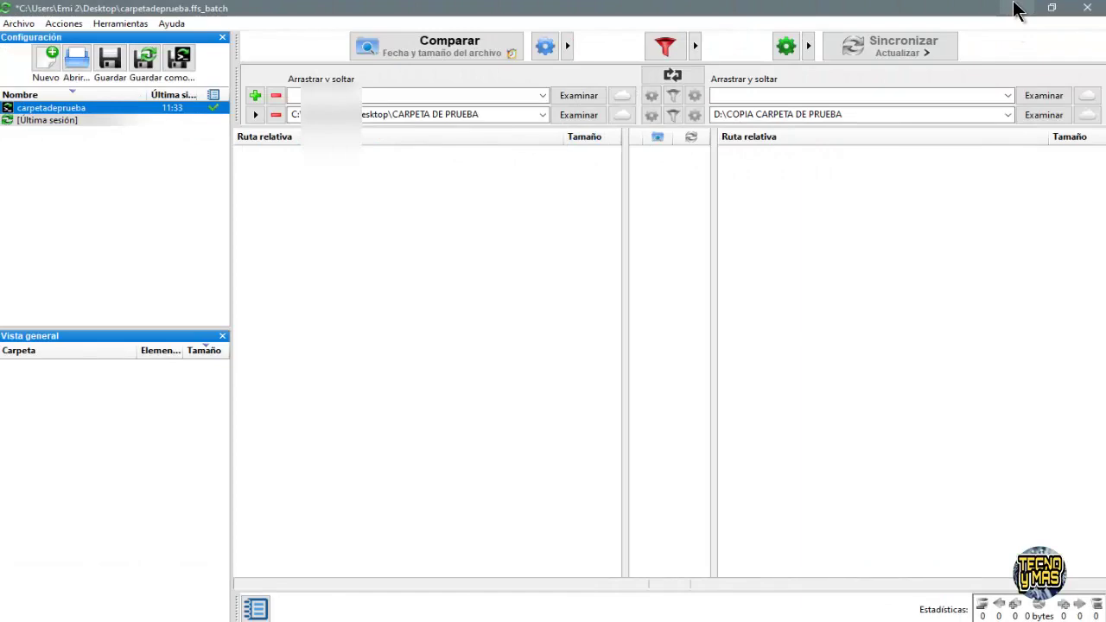
click(1016, 10)
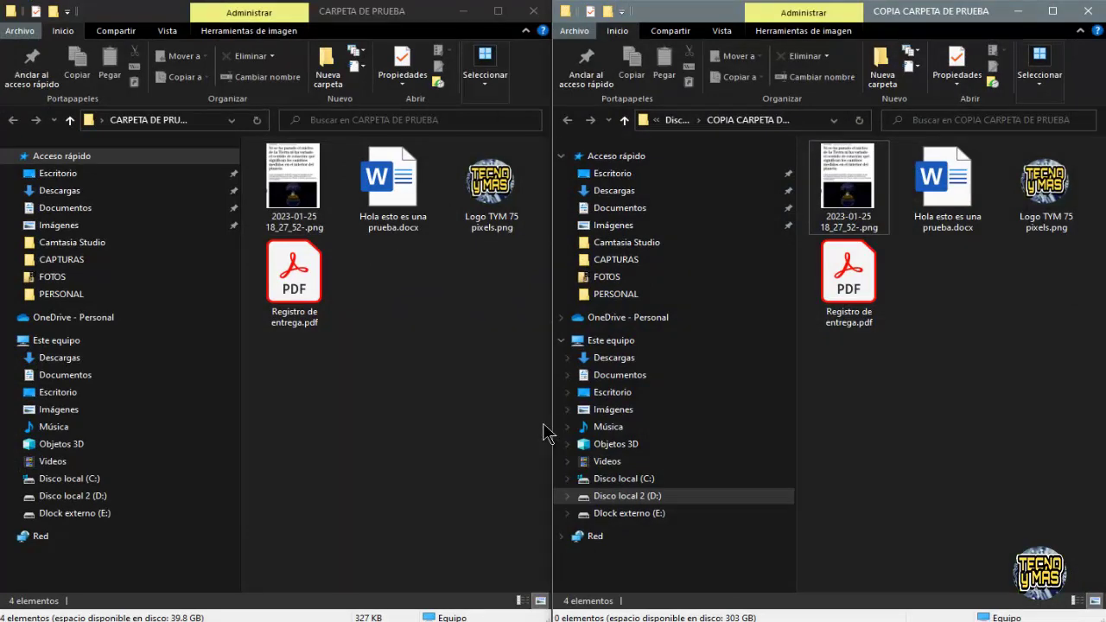
- Create a new text document with its default name in CARPETA DE PRUEBA to test the real-time copy
click(397, 302)
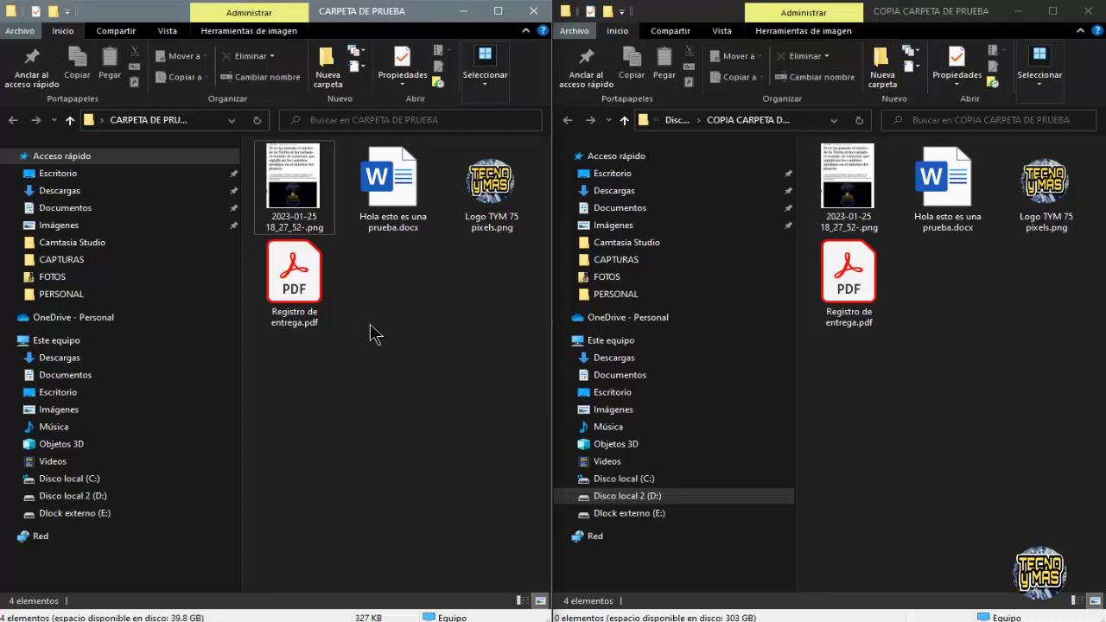
right_click(370, 323)
click(375, 294)
right_click(429, 293)
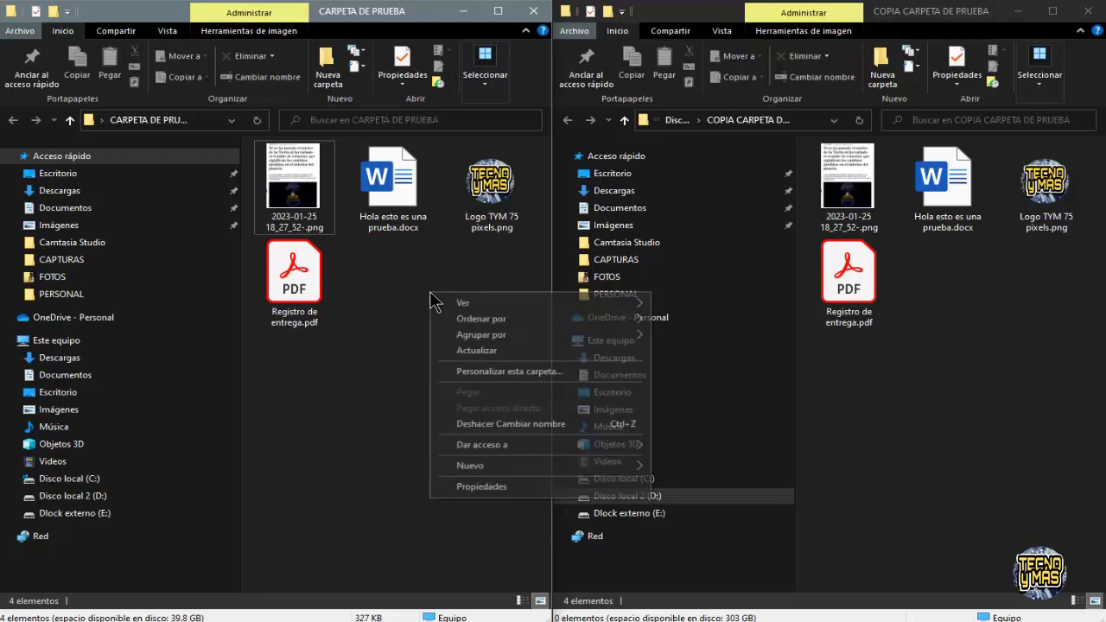
mouse_move(472, 468)
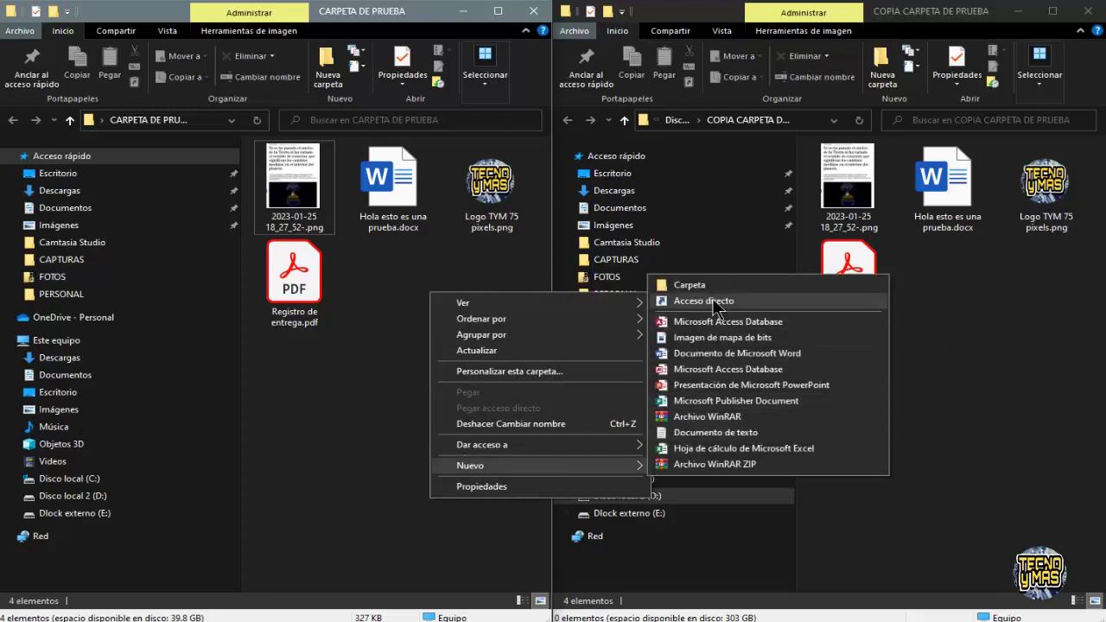
click(704, 432)
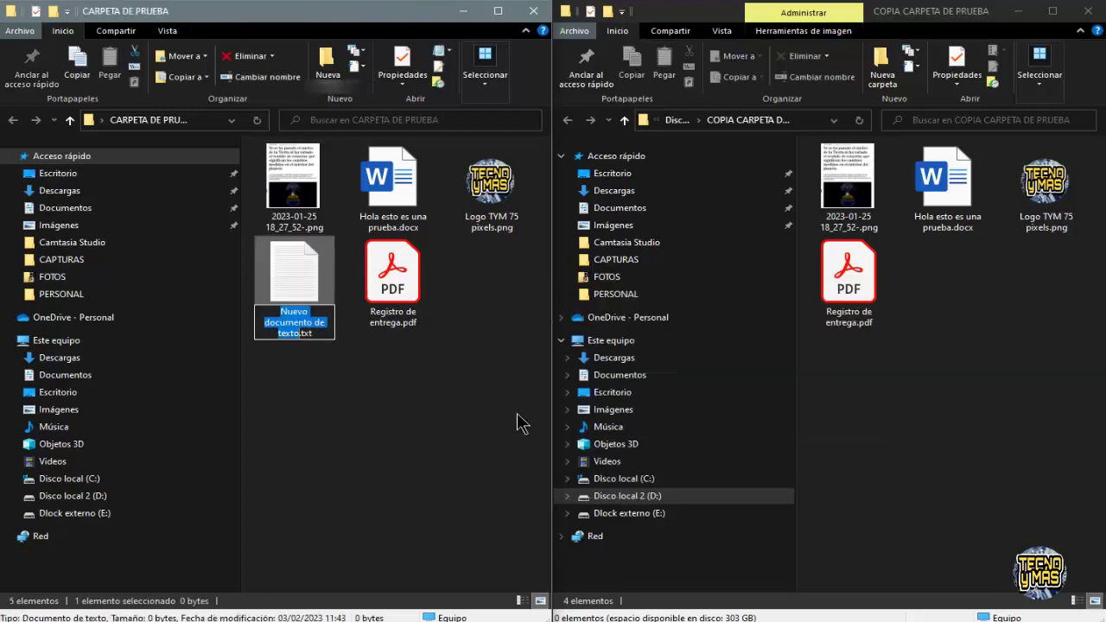
click(302, 375)
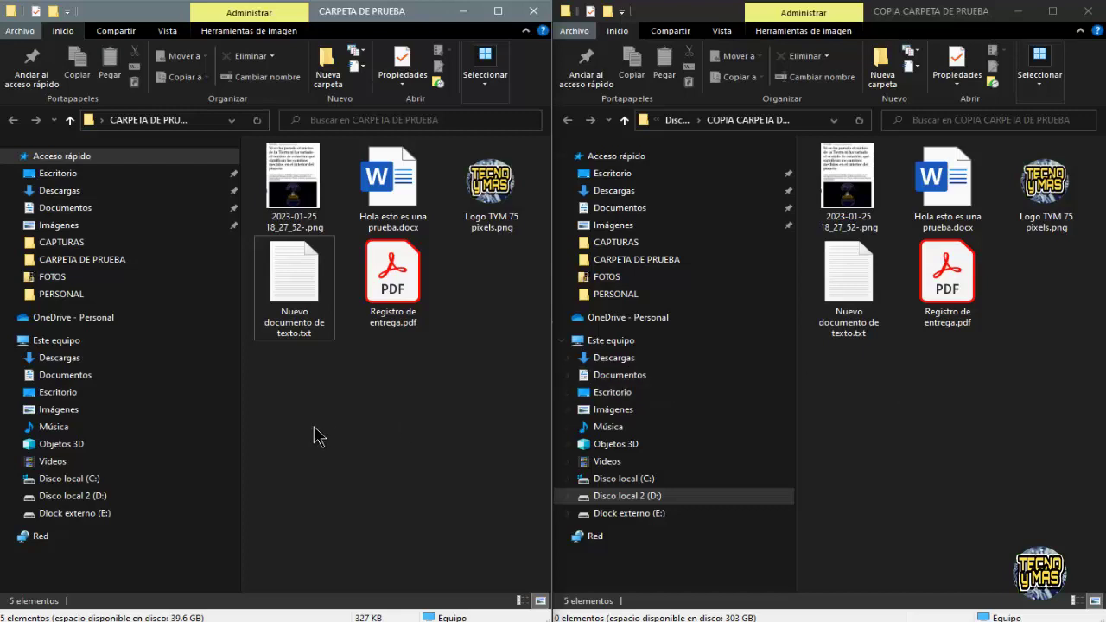
- Create a new WinRAR archive with its default name in CARPETA DE PRUEBA, and check the RealTimeSync icon in the notification area
right_click(329, 391)
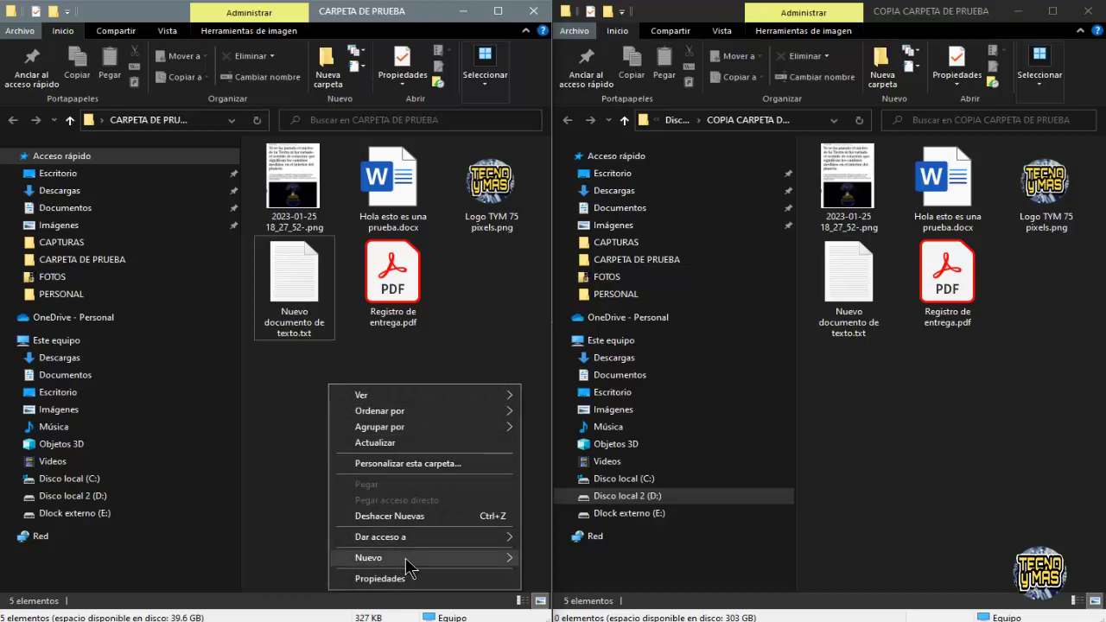
mouse_move(410, 566)
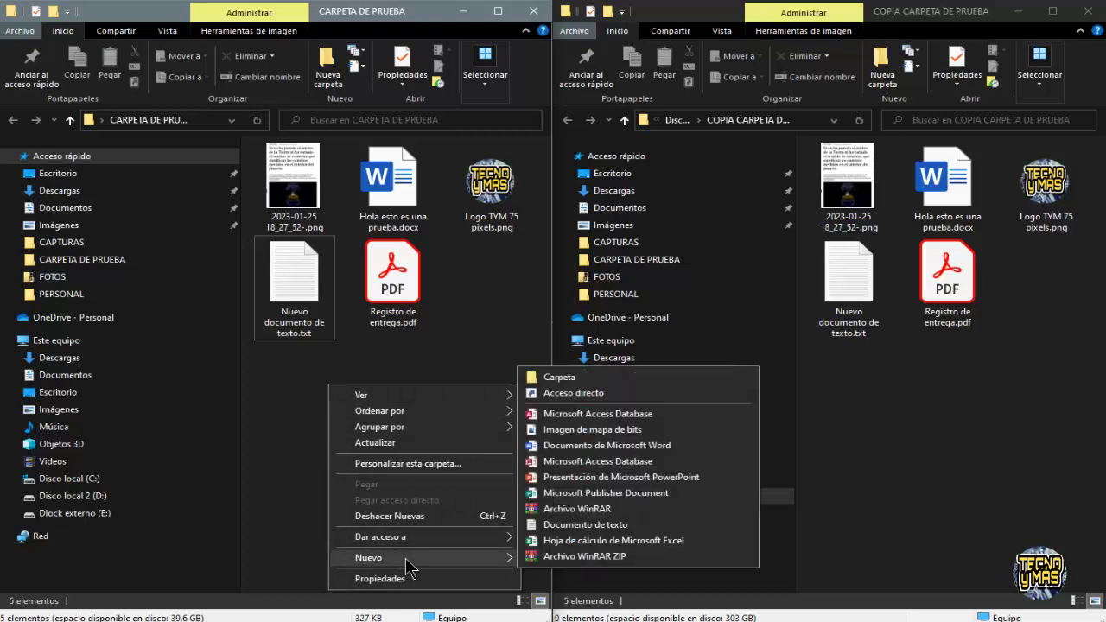
click(565, 512)
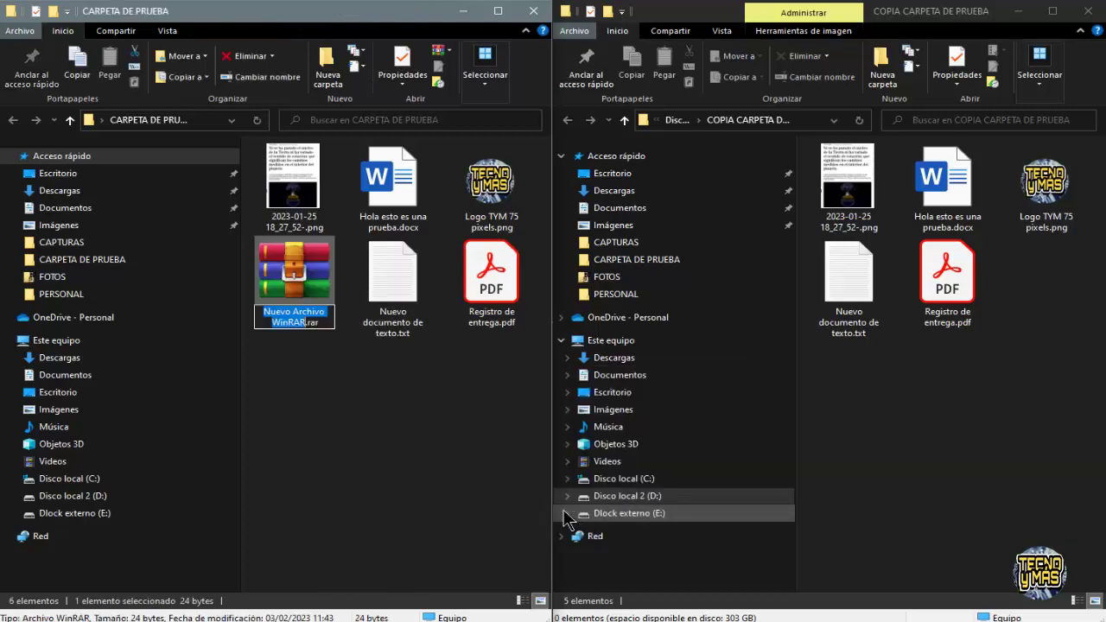
click(311, 384)
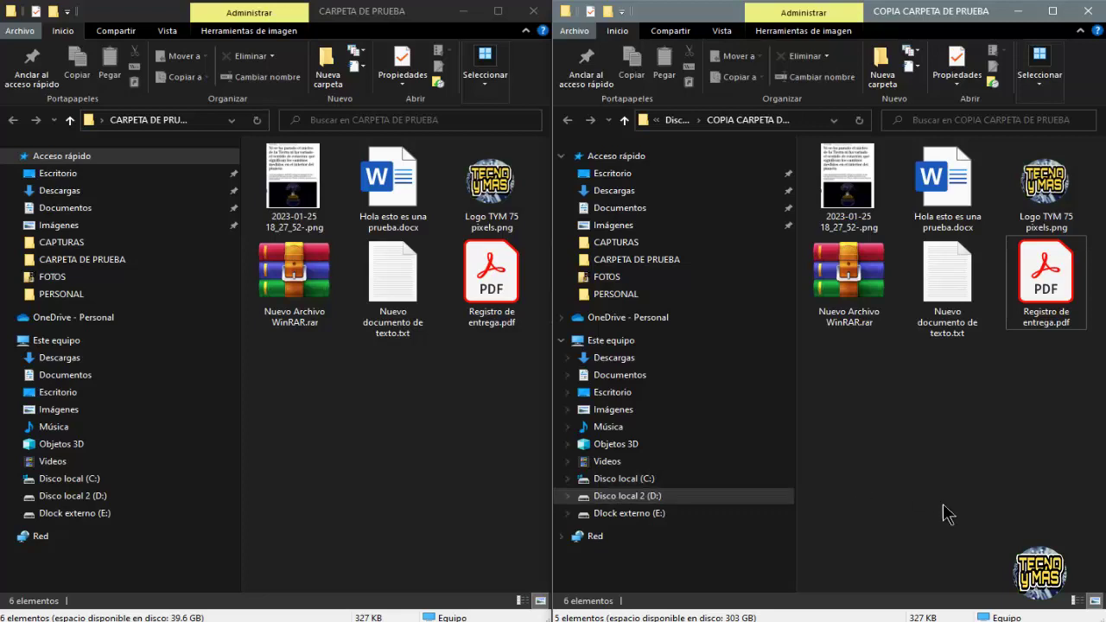
click(916, 621)
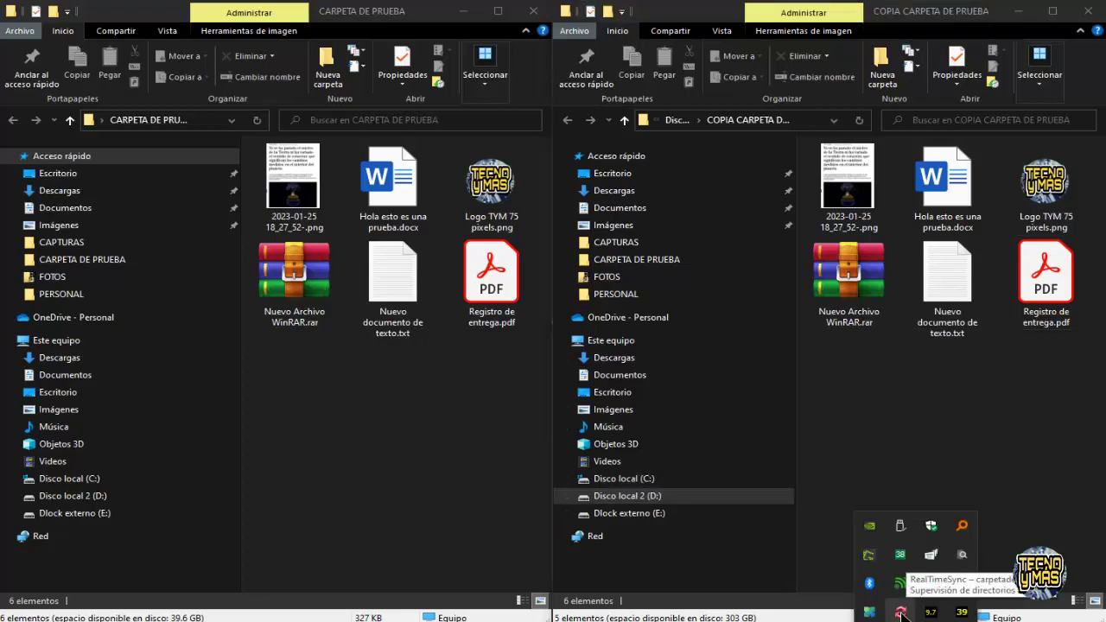